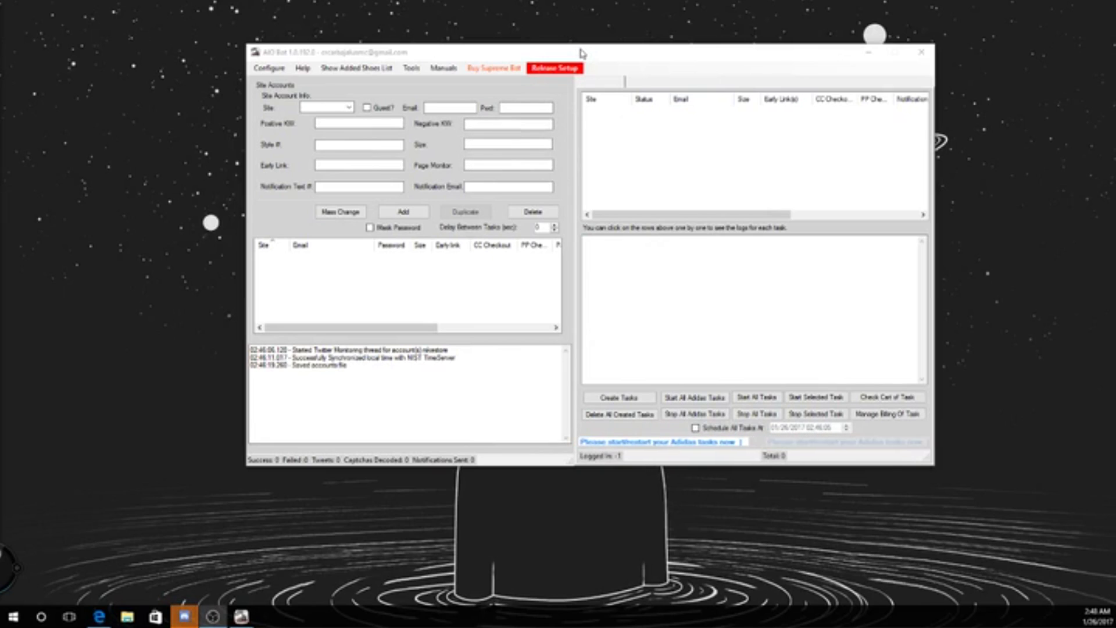
pyautogui.moveTo(568, 54); pyautogui.dragTo(587, 39)
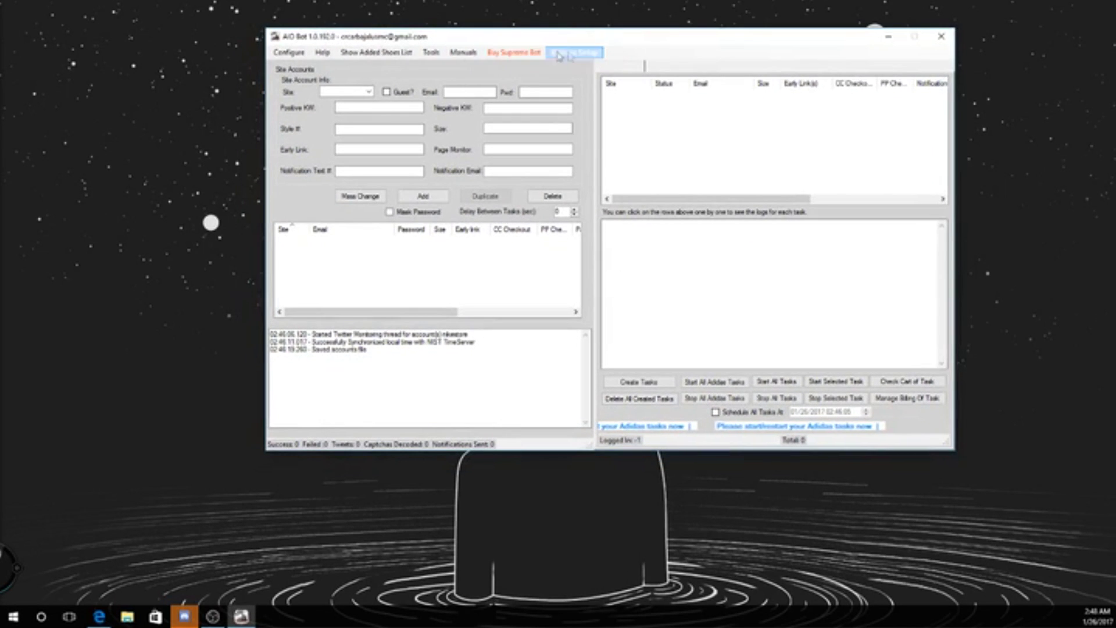
pyautogui.click(464, 55)
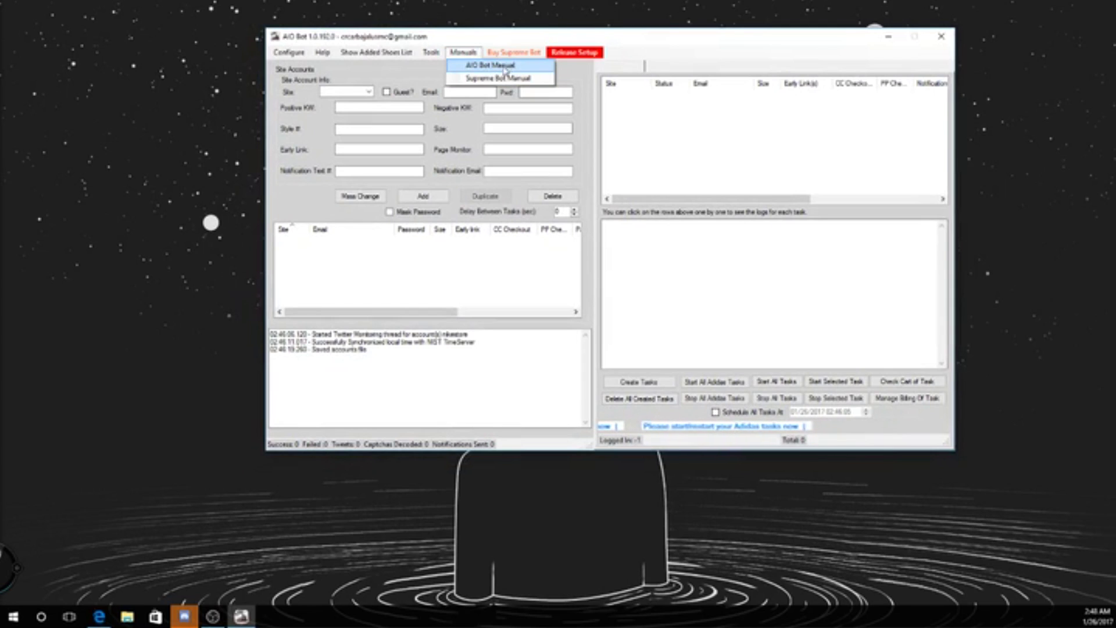
pyautogui.click(515, 30)
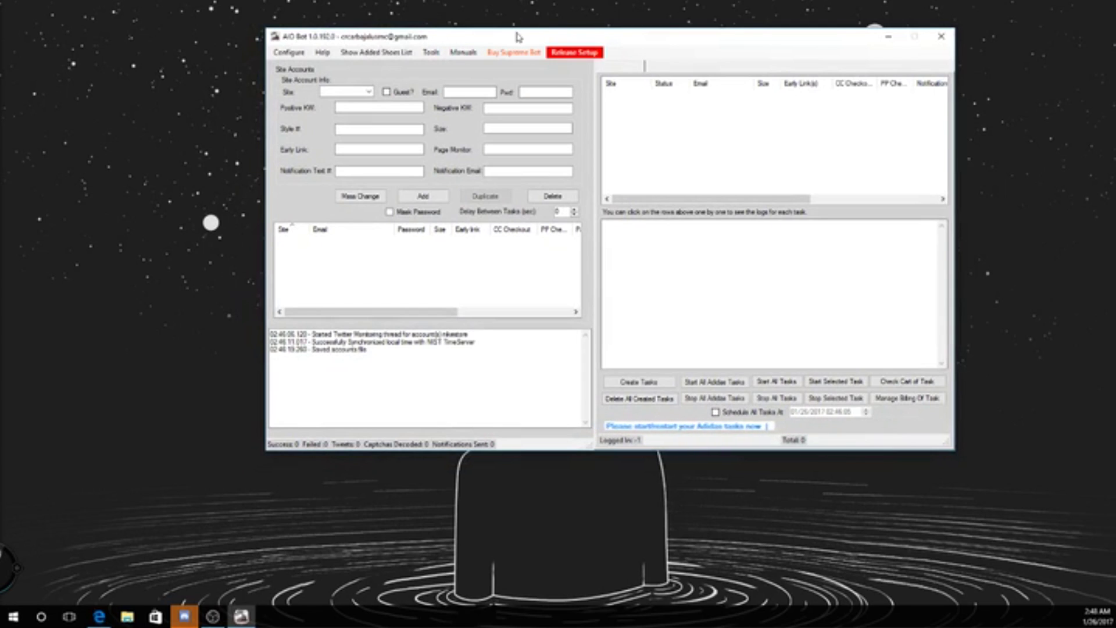
pyautogui.moveTo(518, 34); pyautogui.dragTo(520, 44)
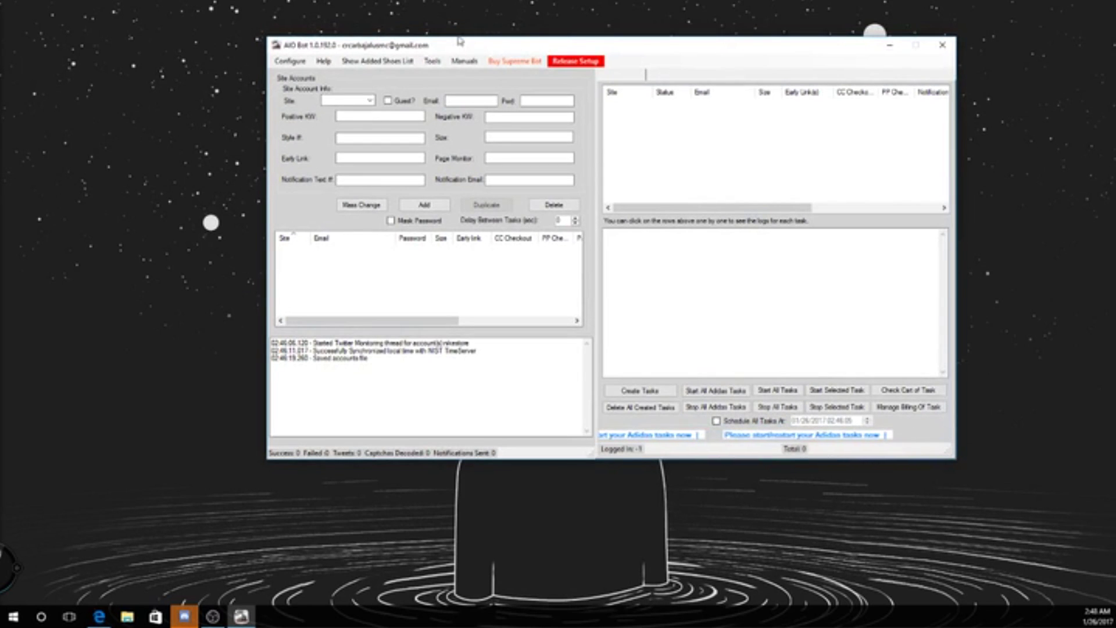
# Load the AdidasUS Pure Boost 'Oreo' entry from the Keyword Getter into the site account inputs.
pyautogui.click(327, 61)
pyautogui.click(351, 89)
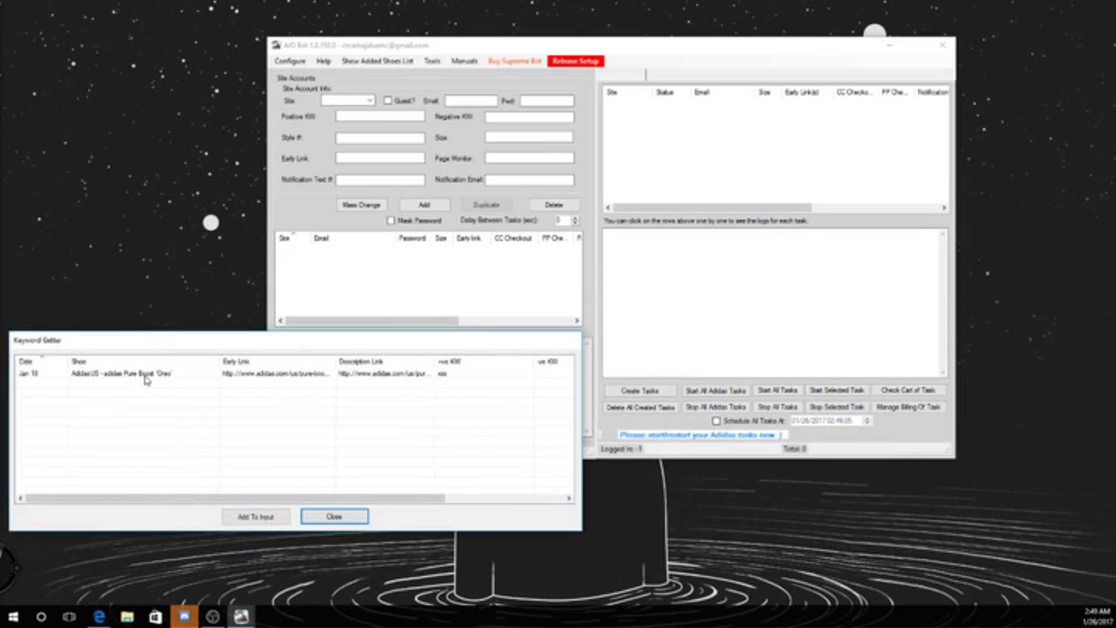
pyautogui.click(145, 378)
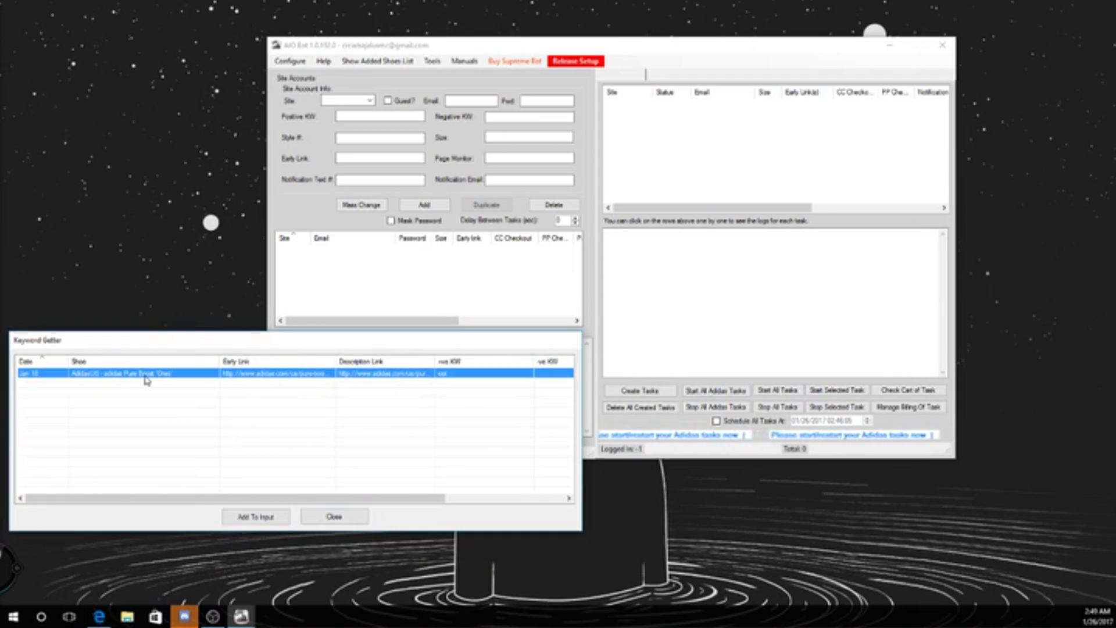
pyautogui.click(255, 516)
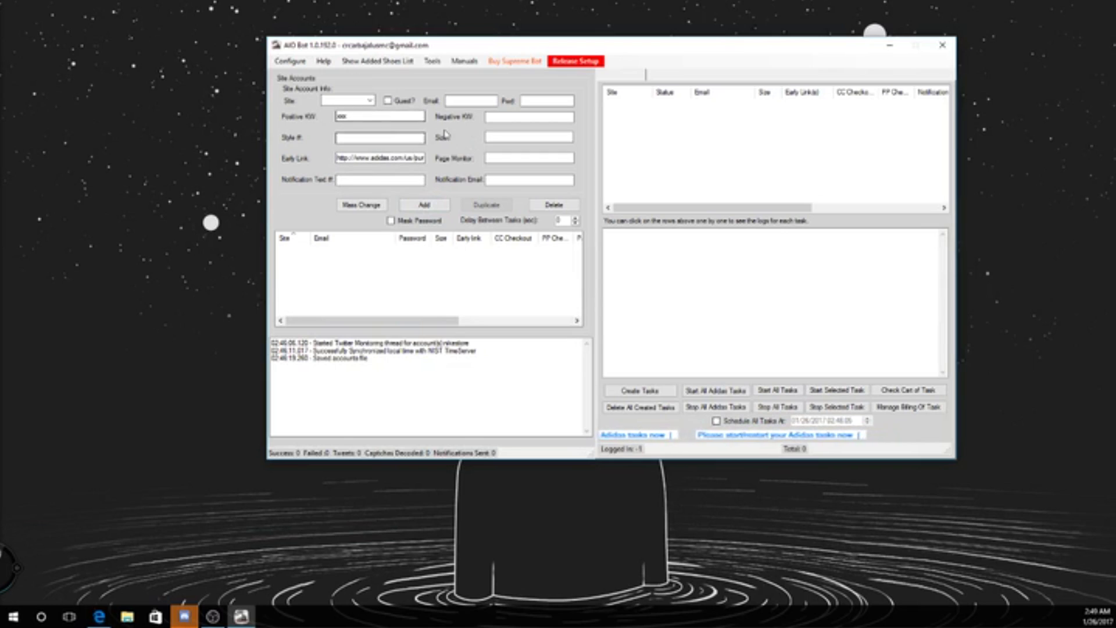
pyautogui.click(354, 115)
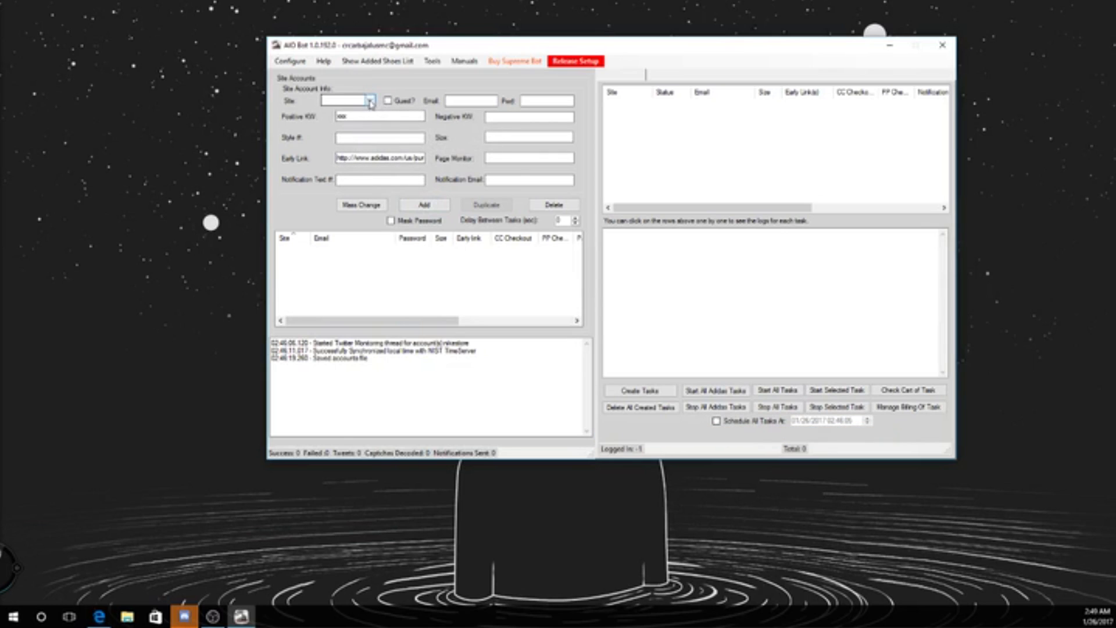
# Choose Adidas as the site for the new account.
pyautogui.click(369, 99)
pyautogui.moveTo(369, 138); pyautogui.dragTo(369, 279)
pyautogui.scroll(2, 368, 267)
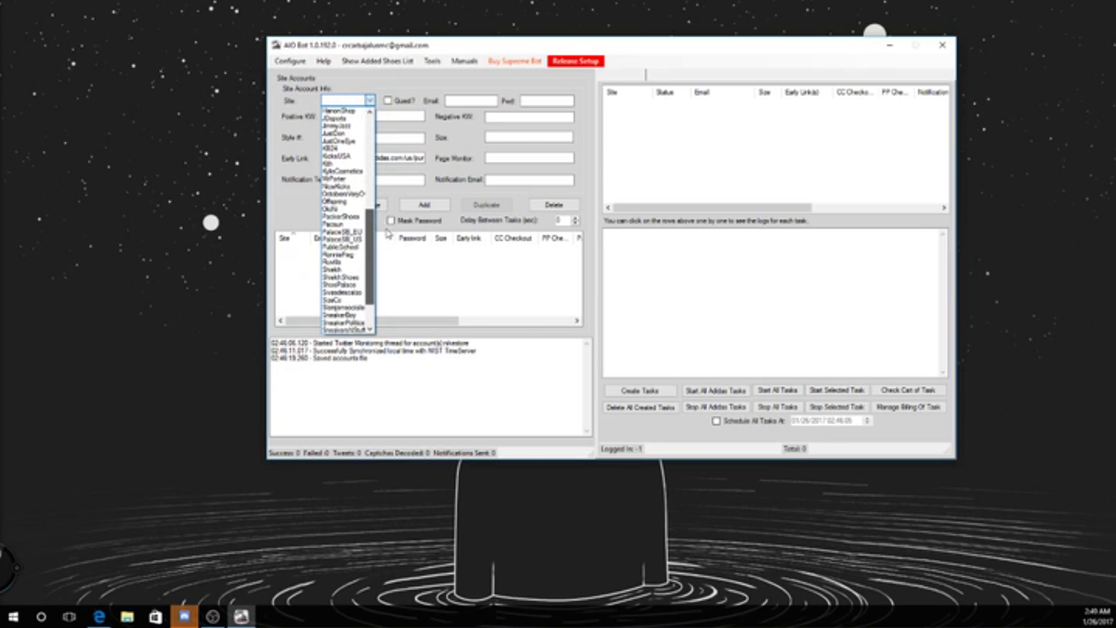
pyautogui.scroll(2, 385, 231)
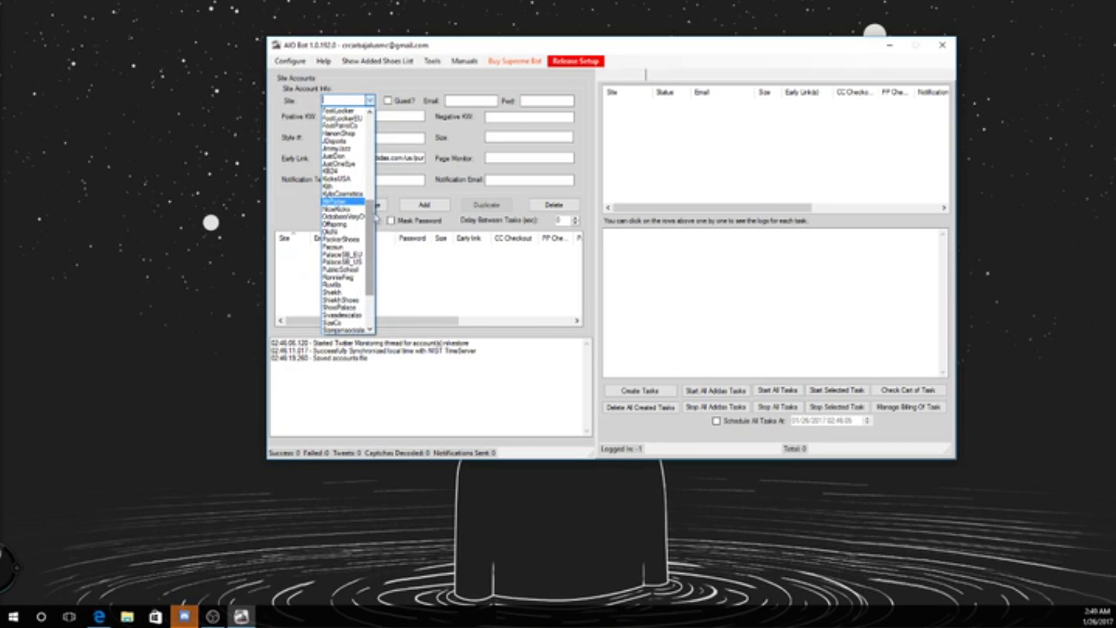
pyautogui.moveTo(370, 220); pyautogui.dragTo(370, 111)
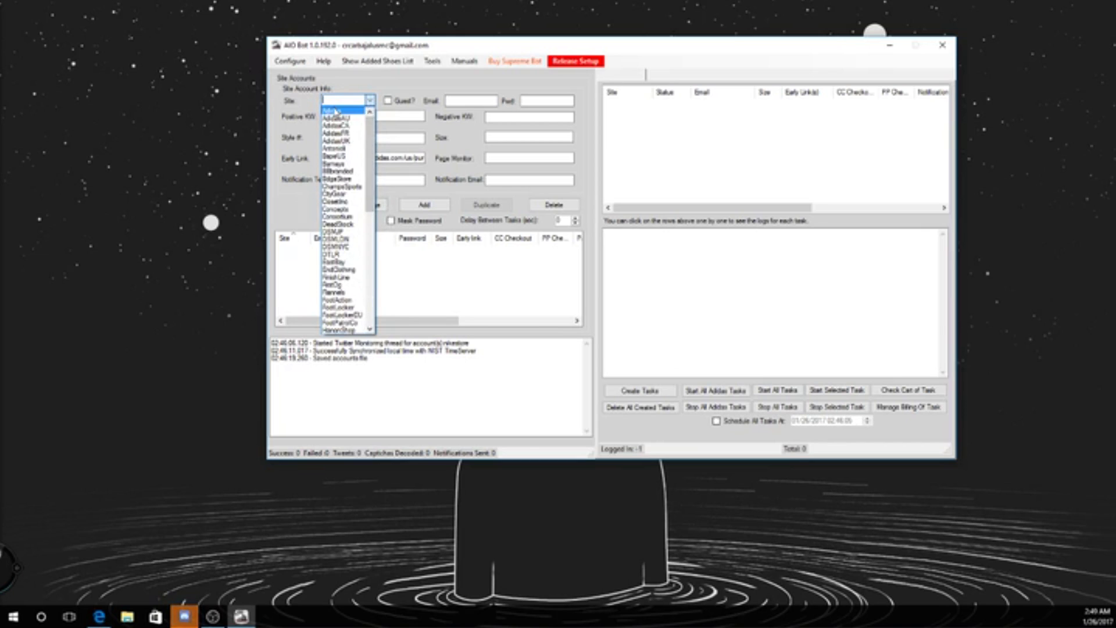
pyautogui.click(344, 110)
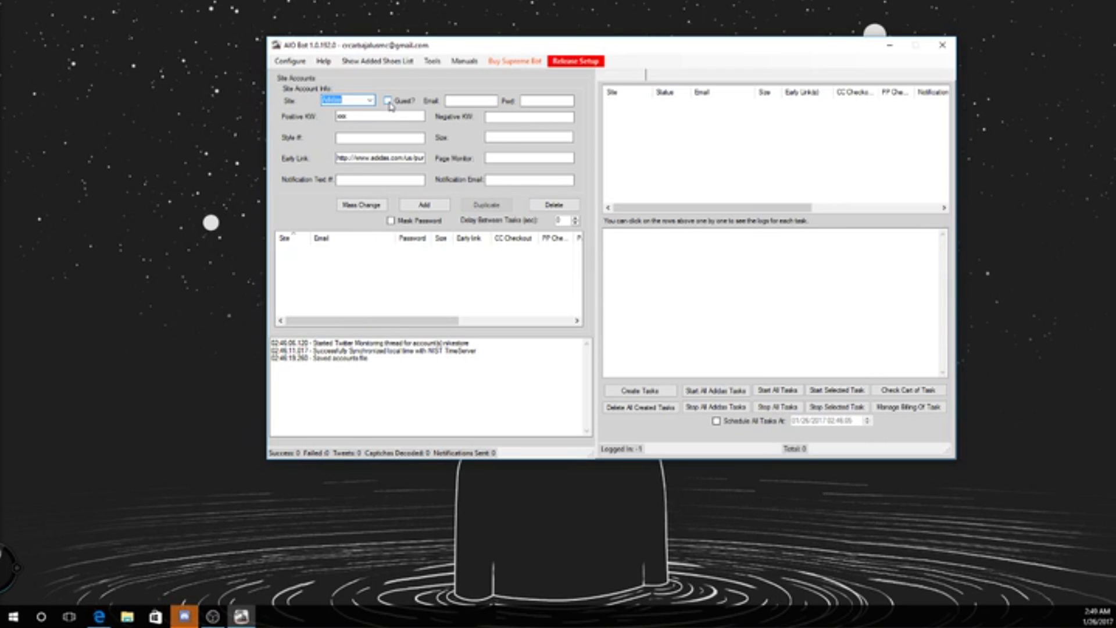
# Enable guest checkout for the Adidas account and dismiss the notice about unsupported sites.
pyautogui.click(470, 100)
pyautogui.press('Tab')
pyautogui.click(469, 101)
pyautogui.moveTo(419, 112)
pyautogui.click(404, 103)
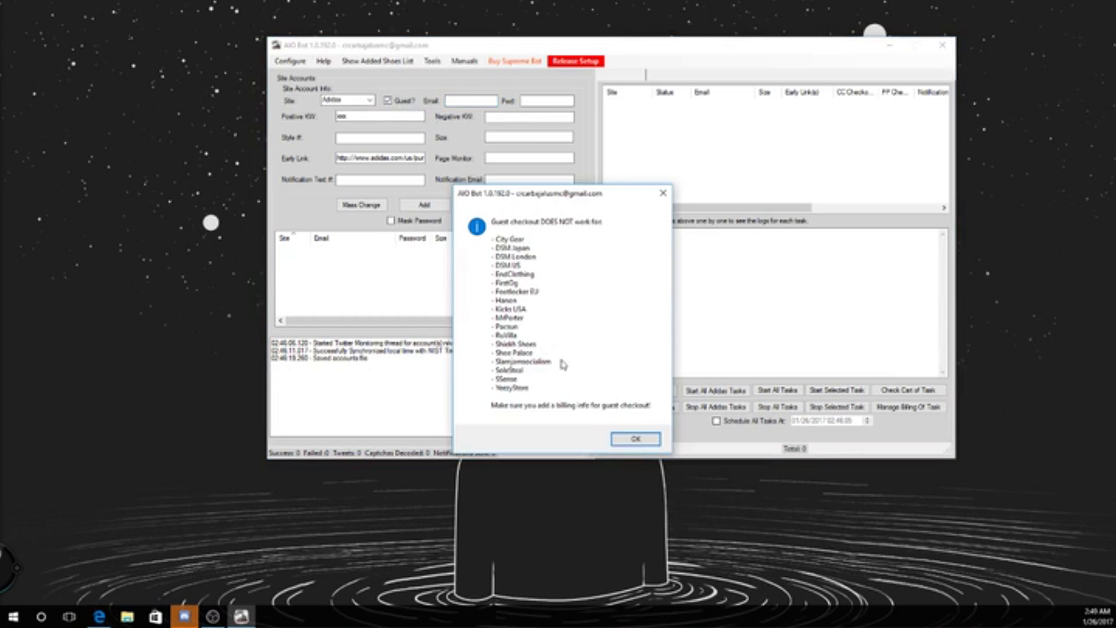
pyautogui.click(634, 440)
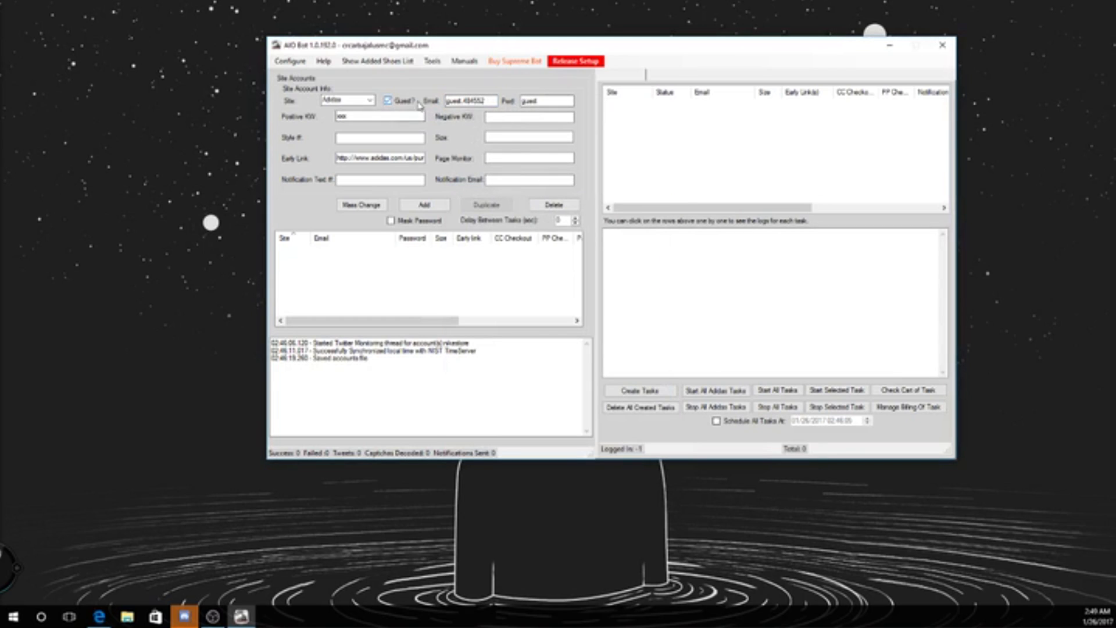
# Set the shoe size to 11 and check the filled-in Early Link address.
pyautogui.click(494, 137)
pyautogui.click(387, 157)
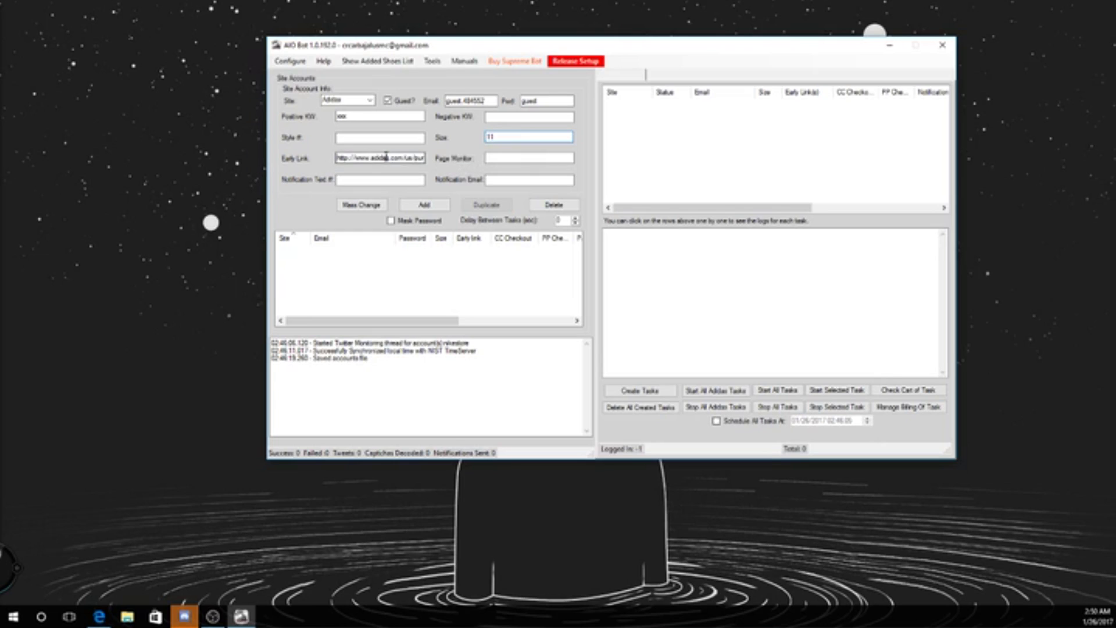
pyautogui.doubleClick(388, 157)
pyautogui.click(389, 156)
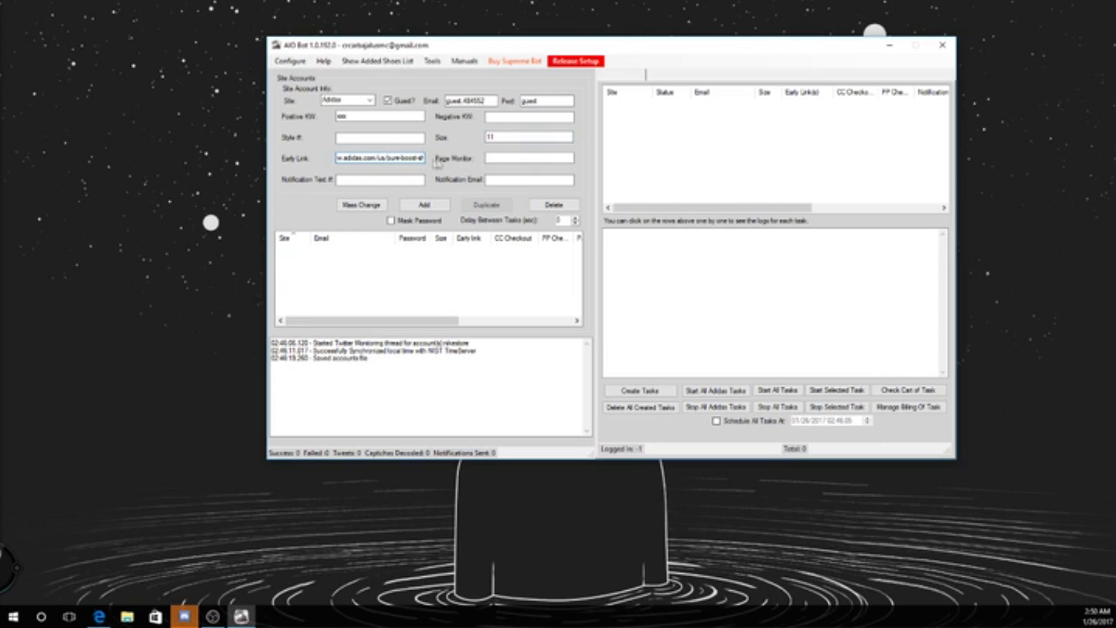
# Open the Release Setup instructions, examine the BapeUS steps and the Page Monitor keyword example, and close the page.
pyautogui.click(576, 65)
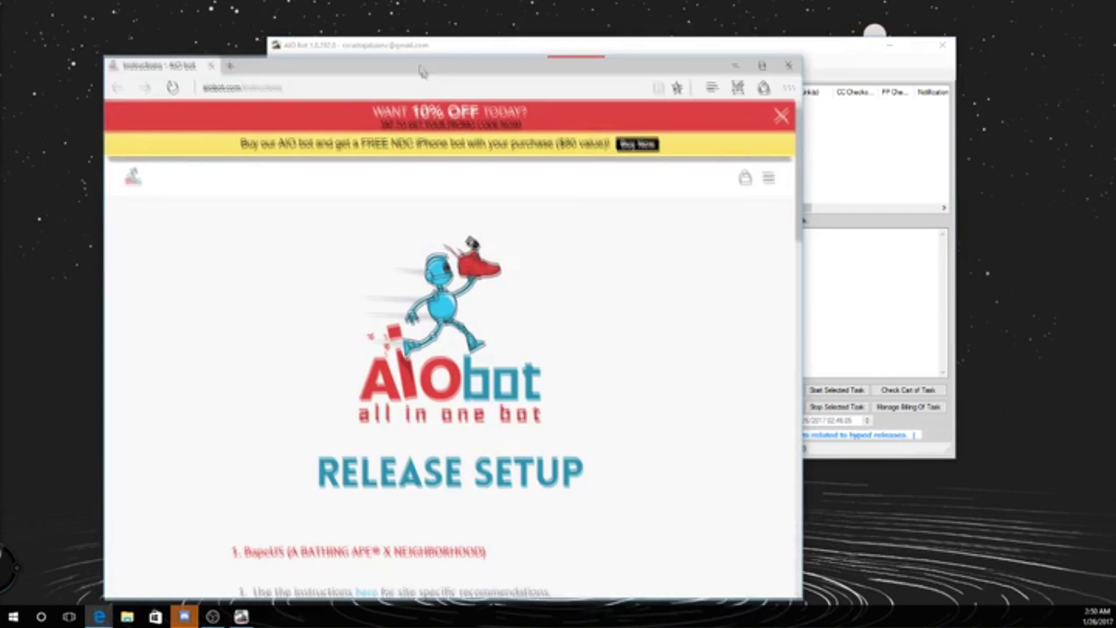
pyautogui.moveTo(417, 66); pyautogui.dragTo(397, 26)
pyautogui.scroll(-6, 414, 203)
pyautogui.scroll(2, 410, 206)
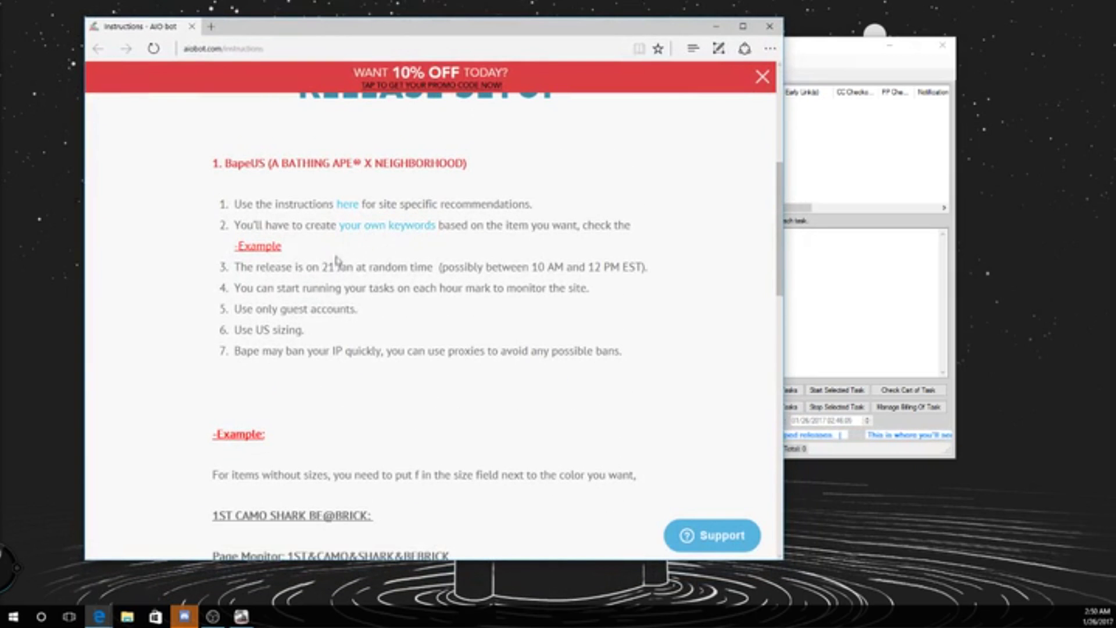
pyautogui.scroll(-3, 342, 267)
pyautogui.scroll(-2, 356, 292)
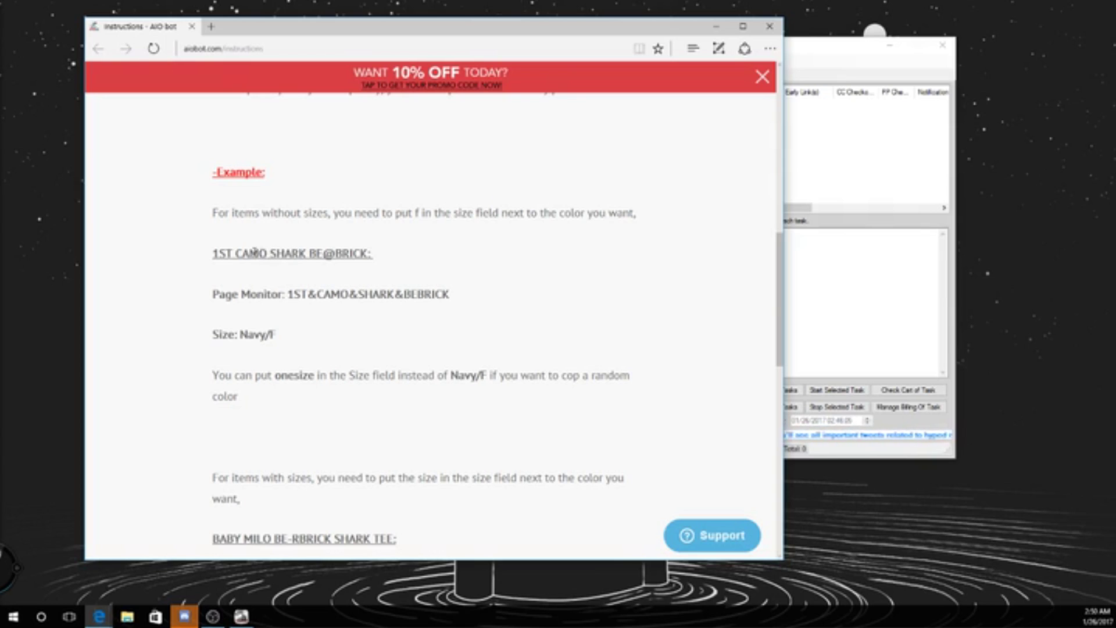
pyautogui.moveTo(295, 295); pyautogui.dragTo(462, 296)
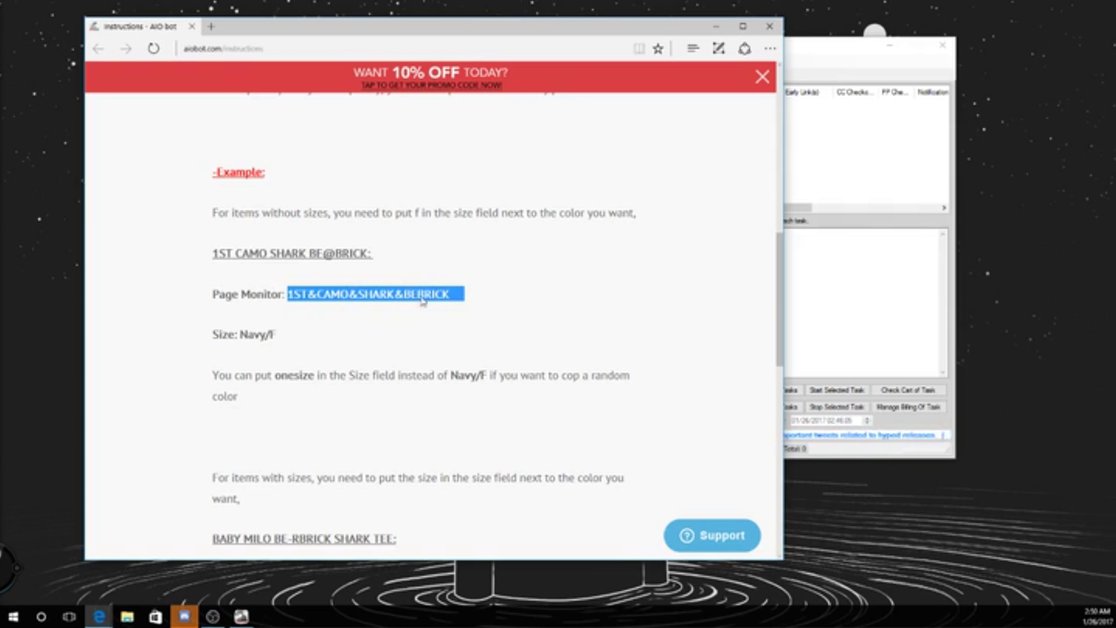
pyautogui.click(768, 26)
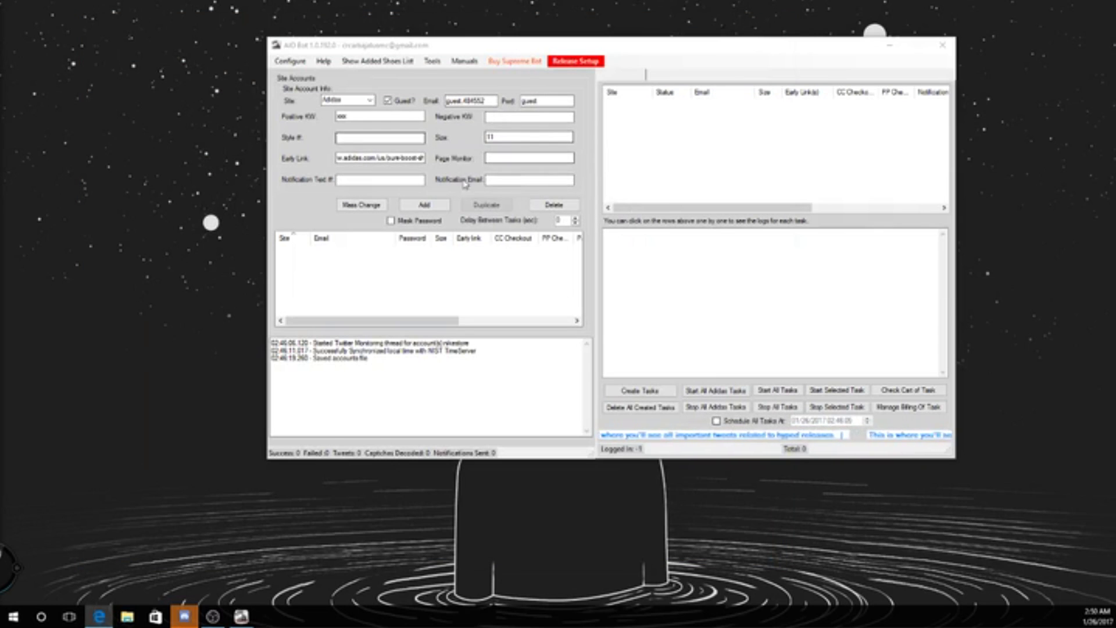
# Add the Adidas guest account to the list and open billing management for it, accepting the auto-checkout notice.
pyautogui.click(424, 205)
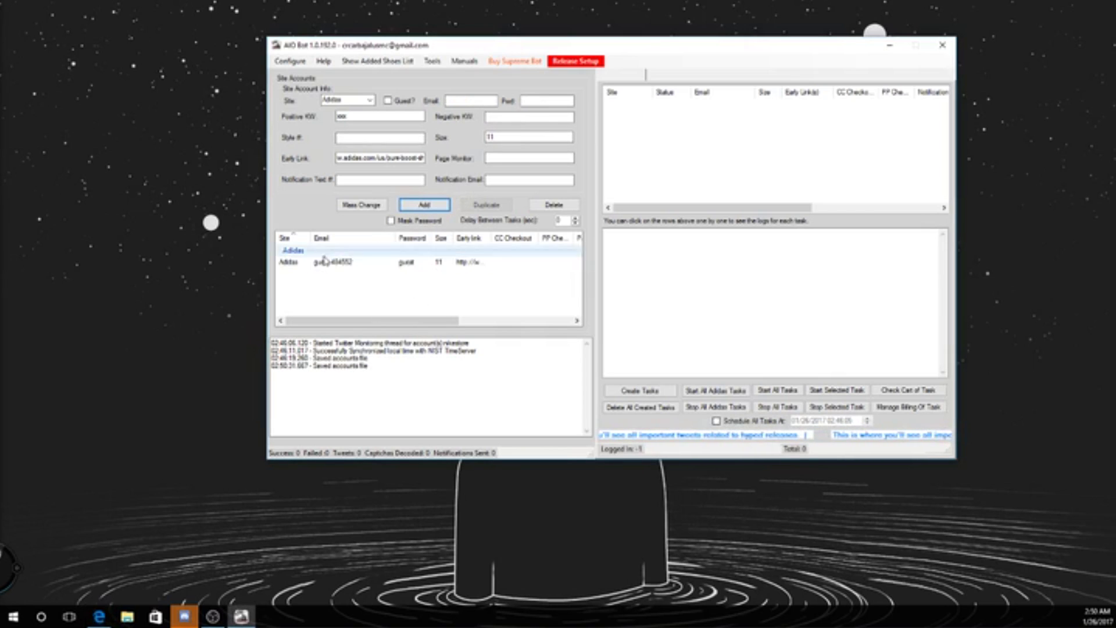
pyautogui.click(400, 263)
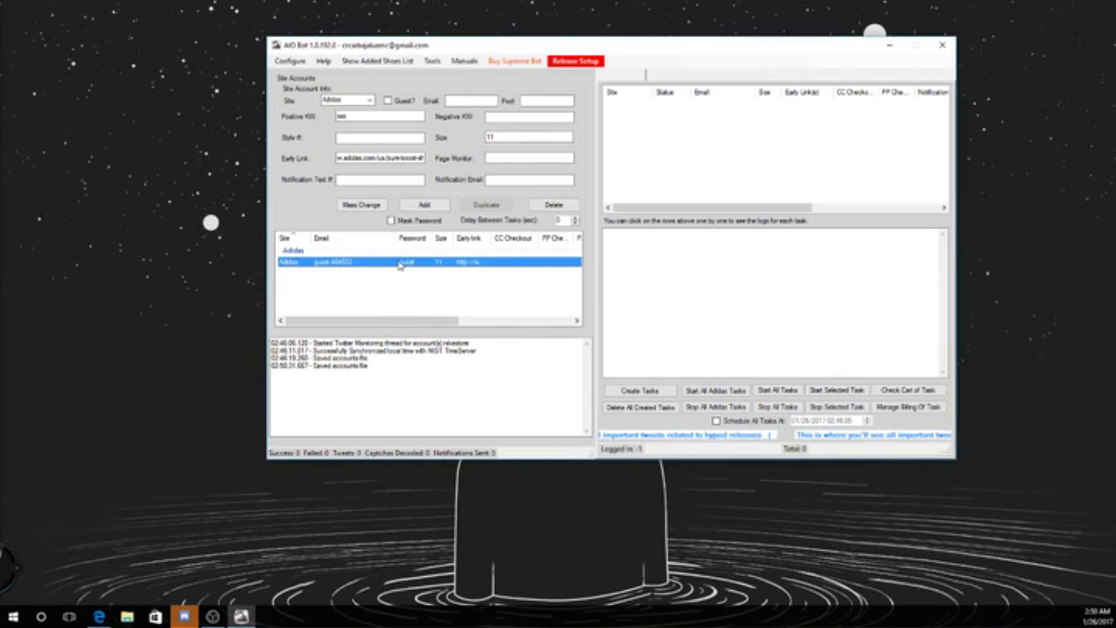
pyautogui.rightClick(400, 264)
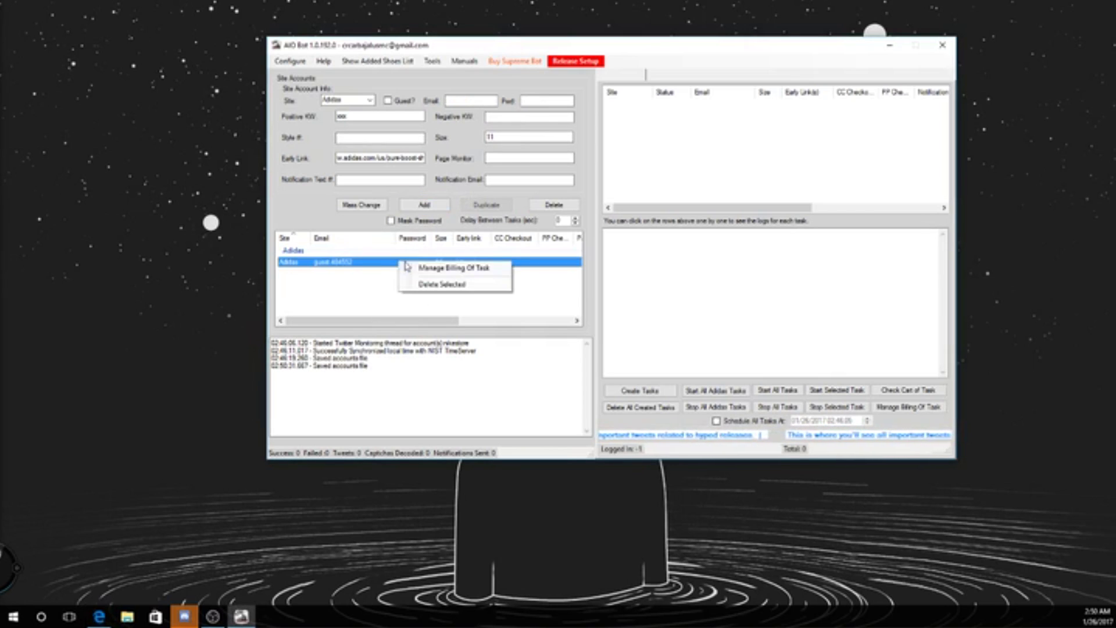
pyautogui.click(452, 269)
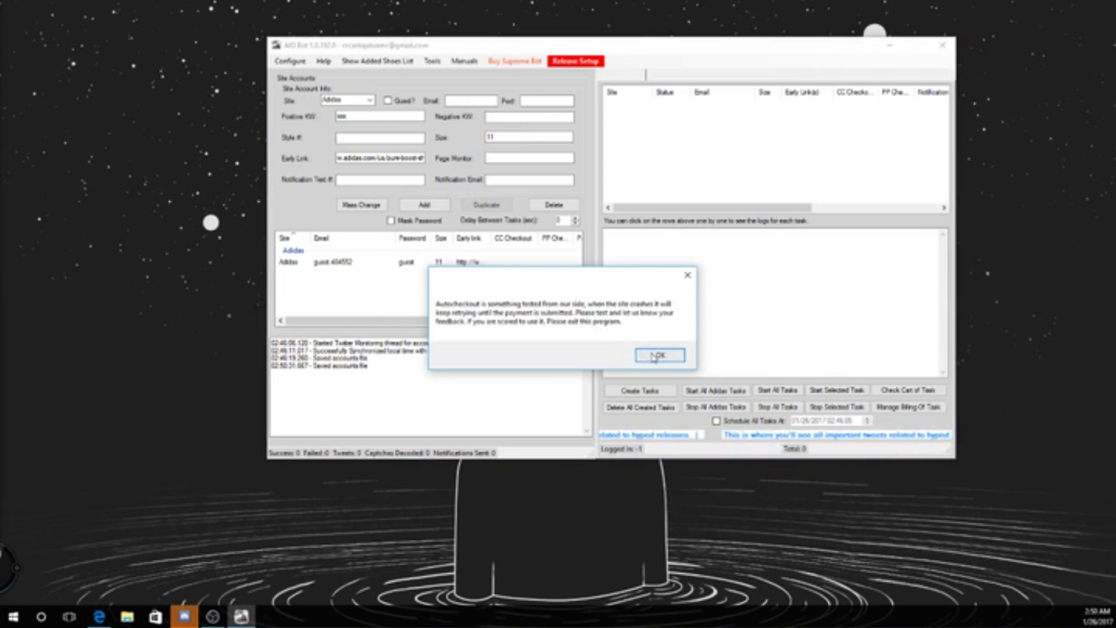
pyautogui.click(655, 355)
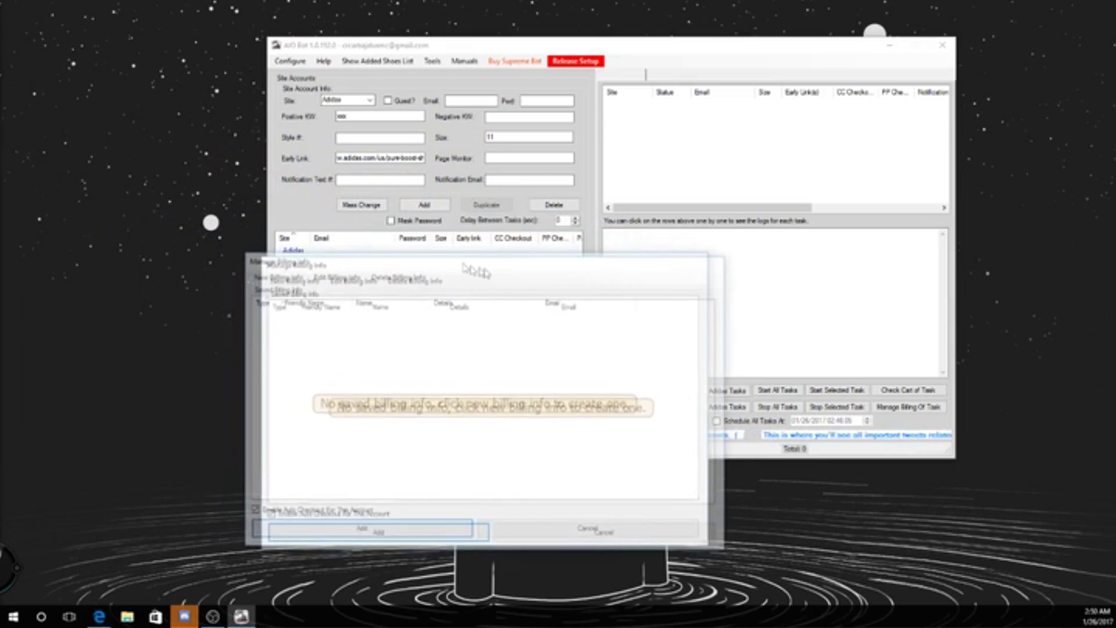
# Start a new credit card billing entry and fill in the billing name, street address, city, state and zip code.
pyautogui.rightClick(562, 152)
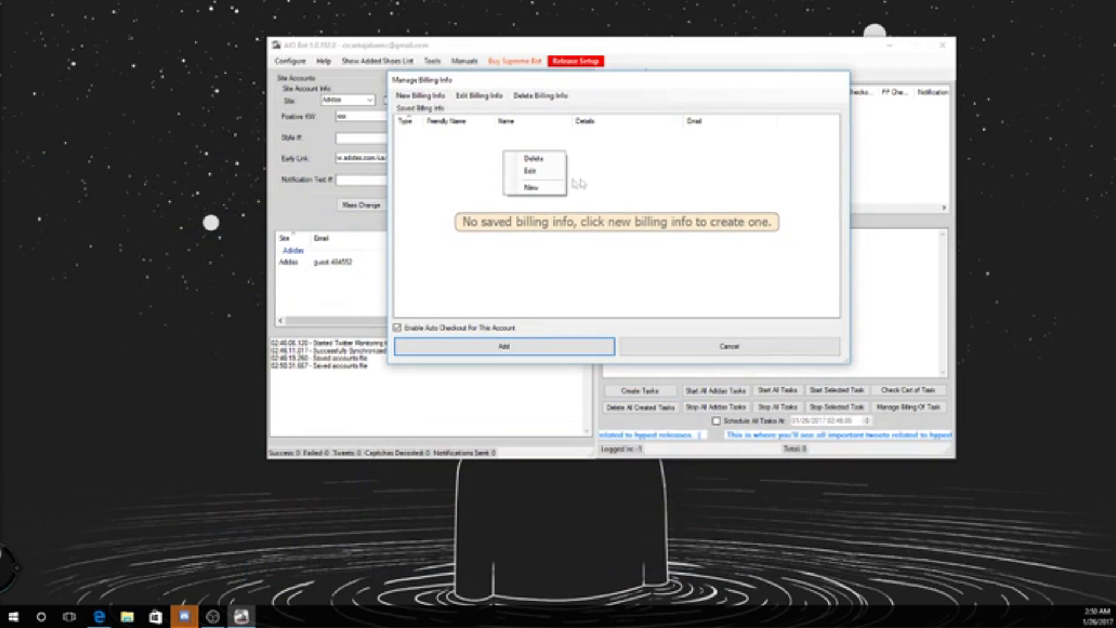
pyautogui.click(531, 187)
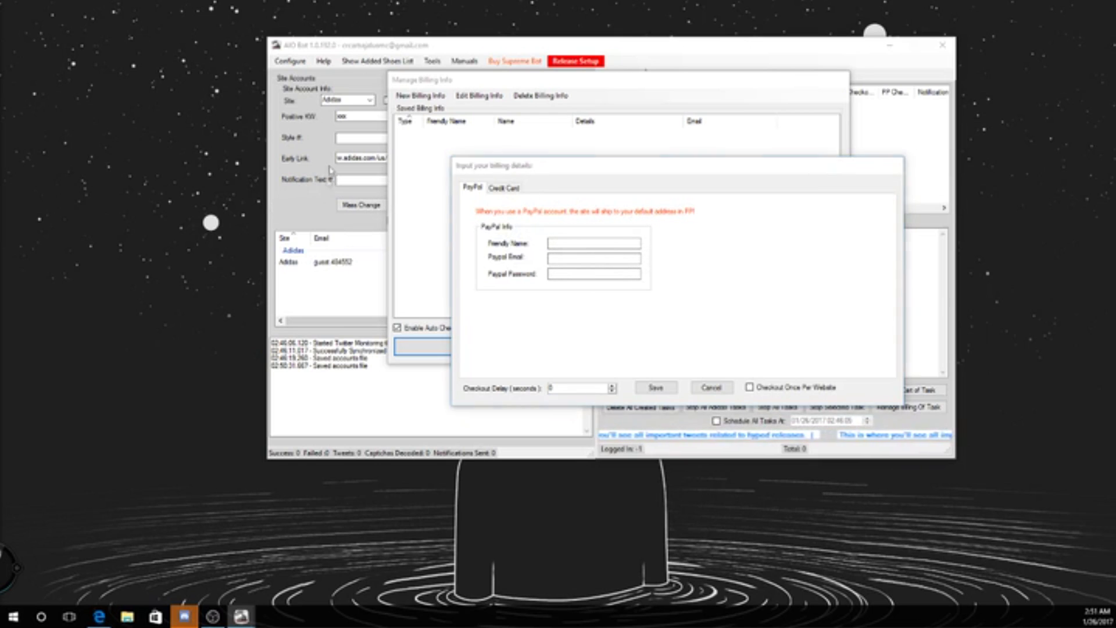
pyautogui.click(503, 189)
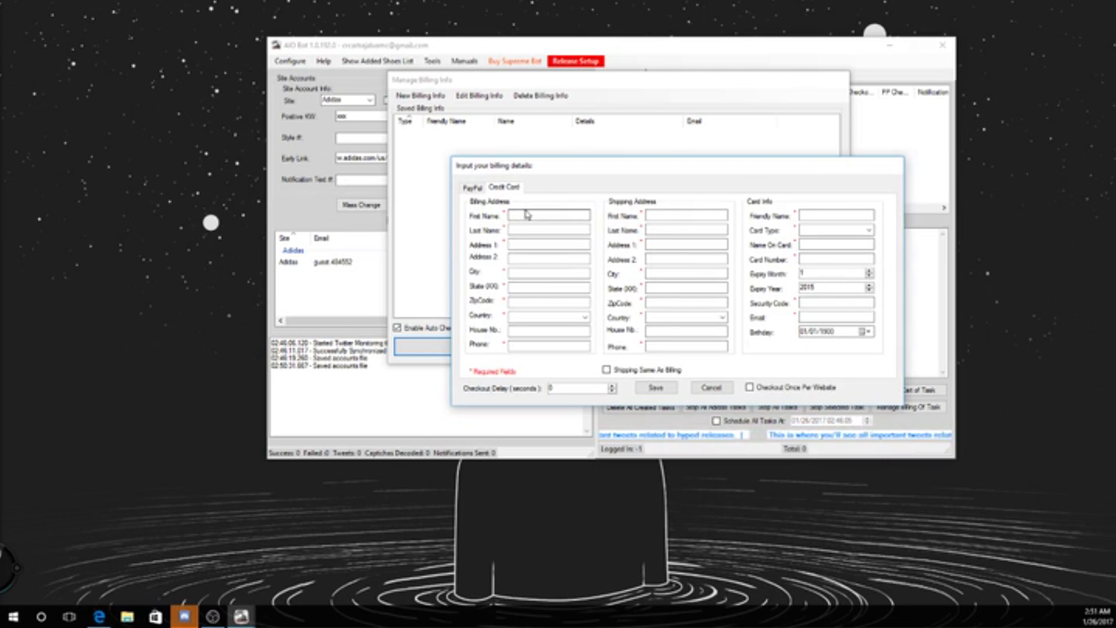
pyautogui.click(520, 215)
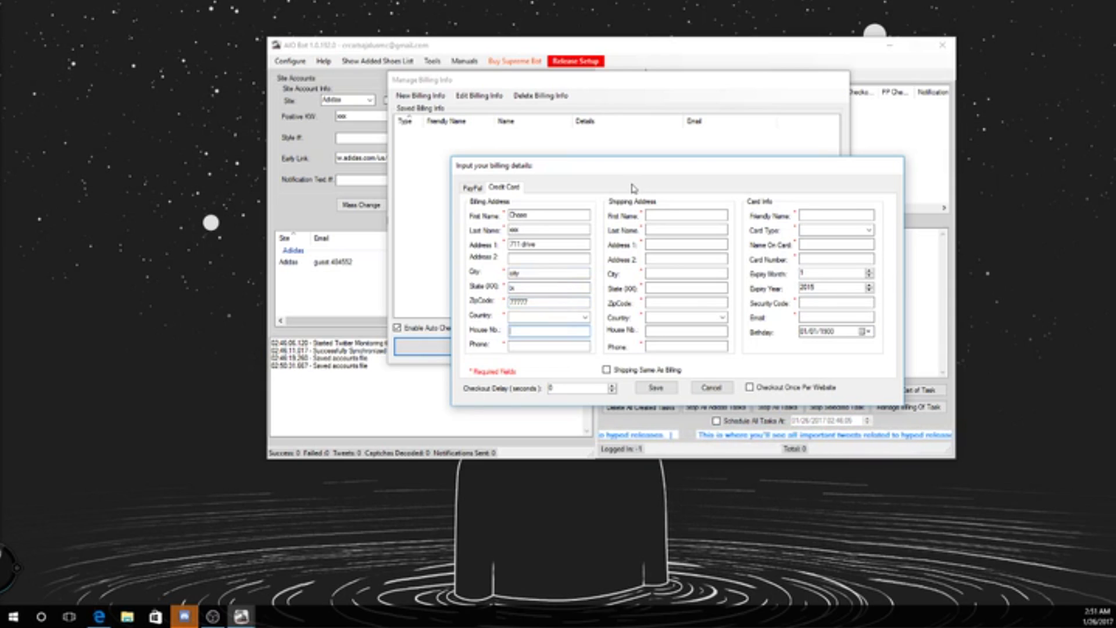
# Set the billing country to United States and enter the billing phone number.
pyautogui.click(562, 315)
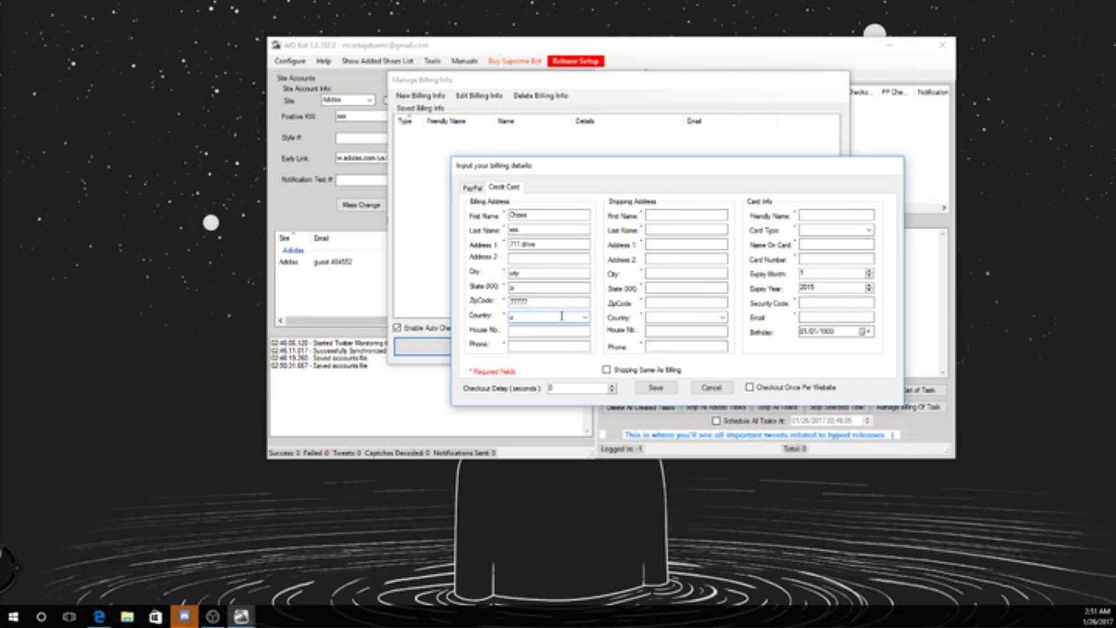
pyautogui.click(584, 317)
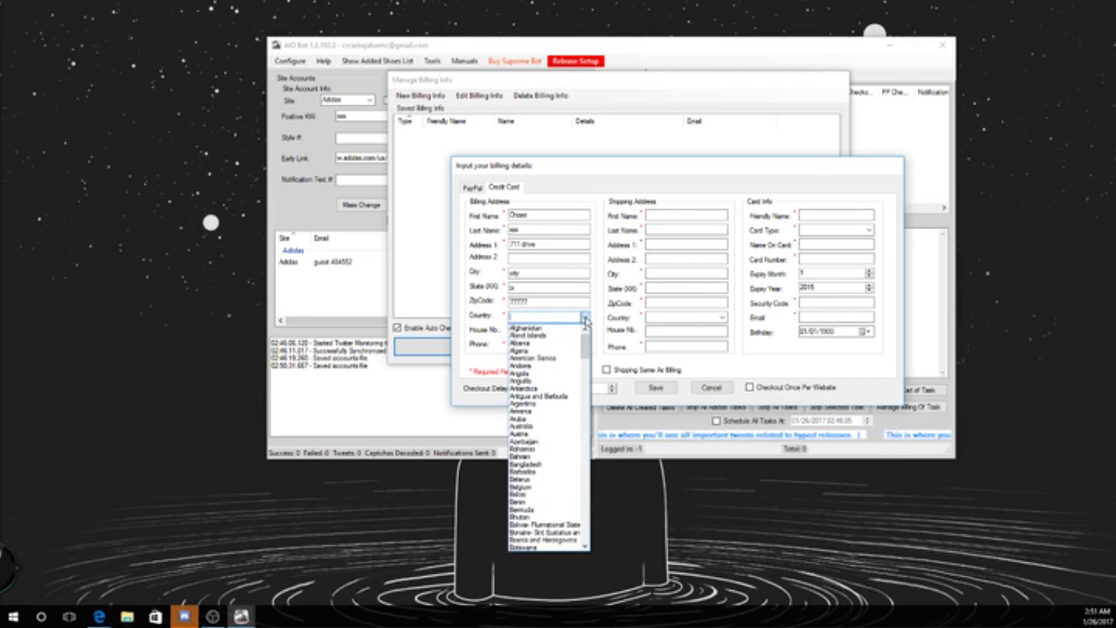
pyautogui.write('u')
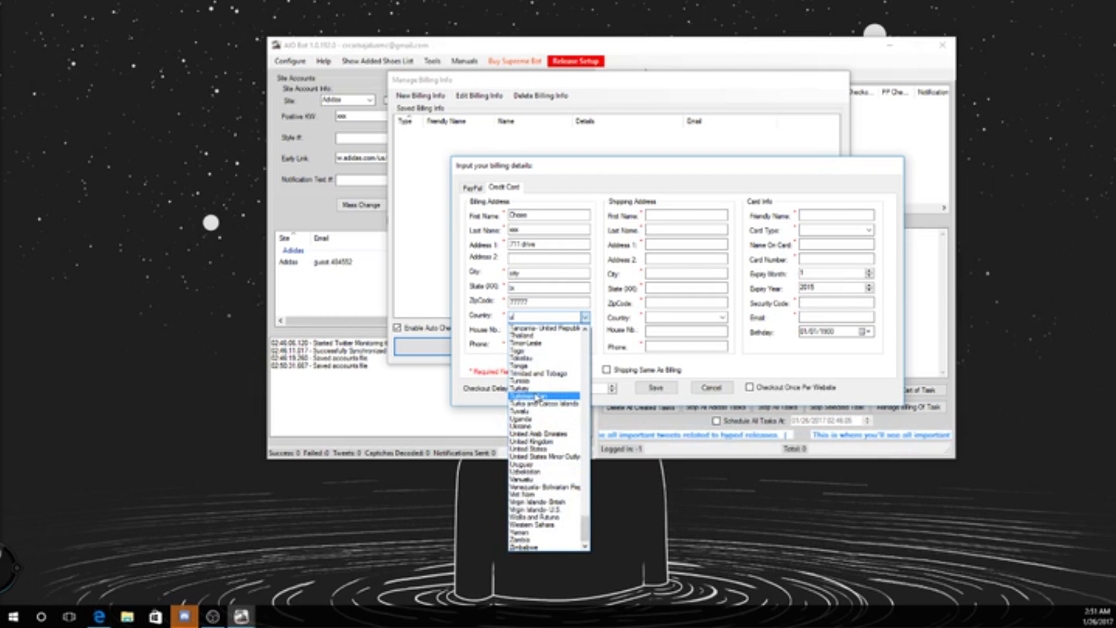
pyautogui.scroll(2, 535, 397)
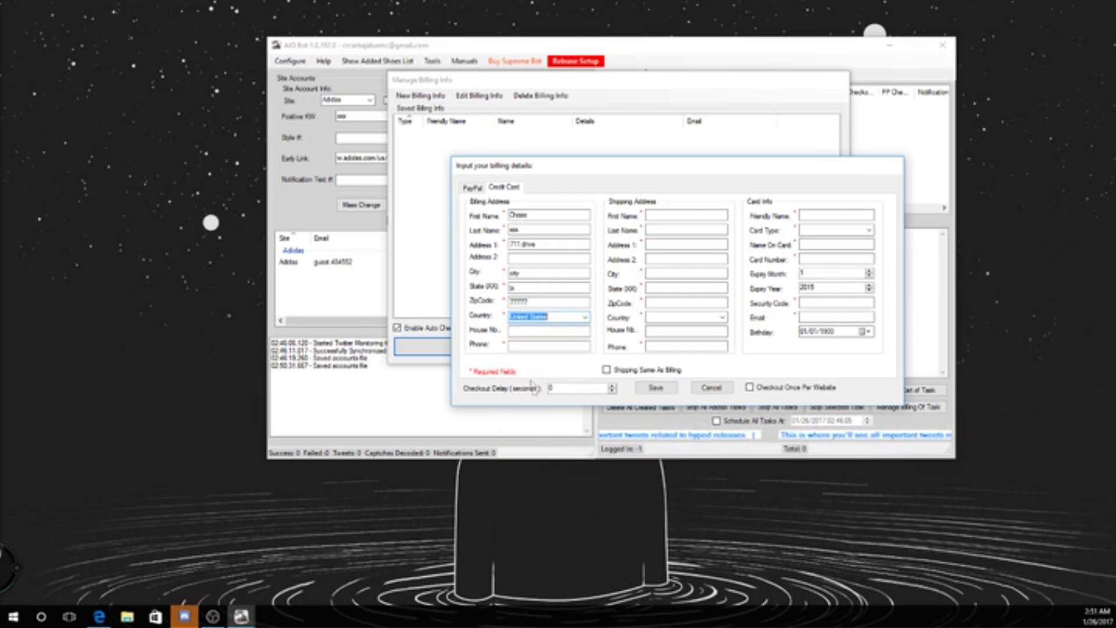
pyautogui.click(528, 344)
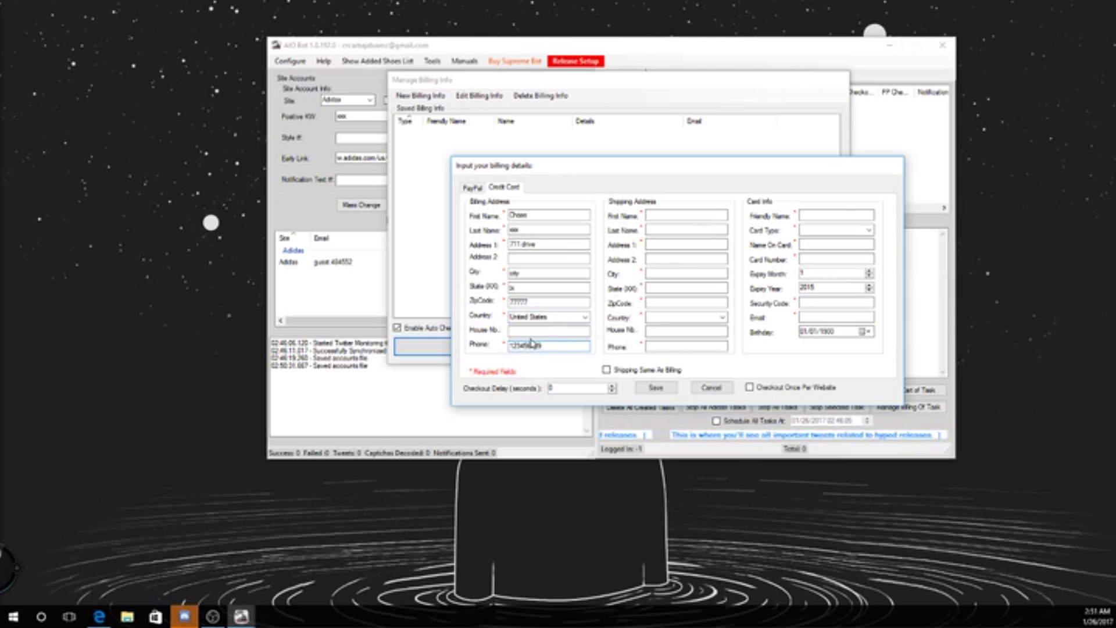
# Make the shipping address same as billing, fill in the card's friendly name and set the card type to VISA.
pyautogui.click(606, 369)
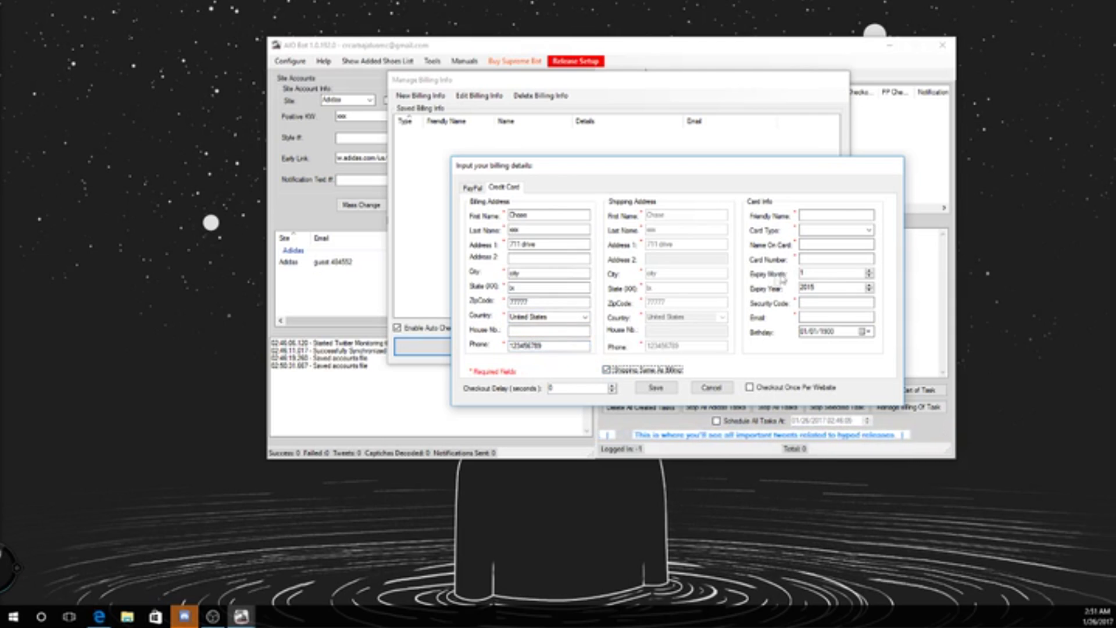
pyautogui.click(823, 216)
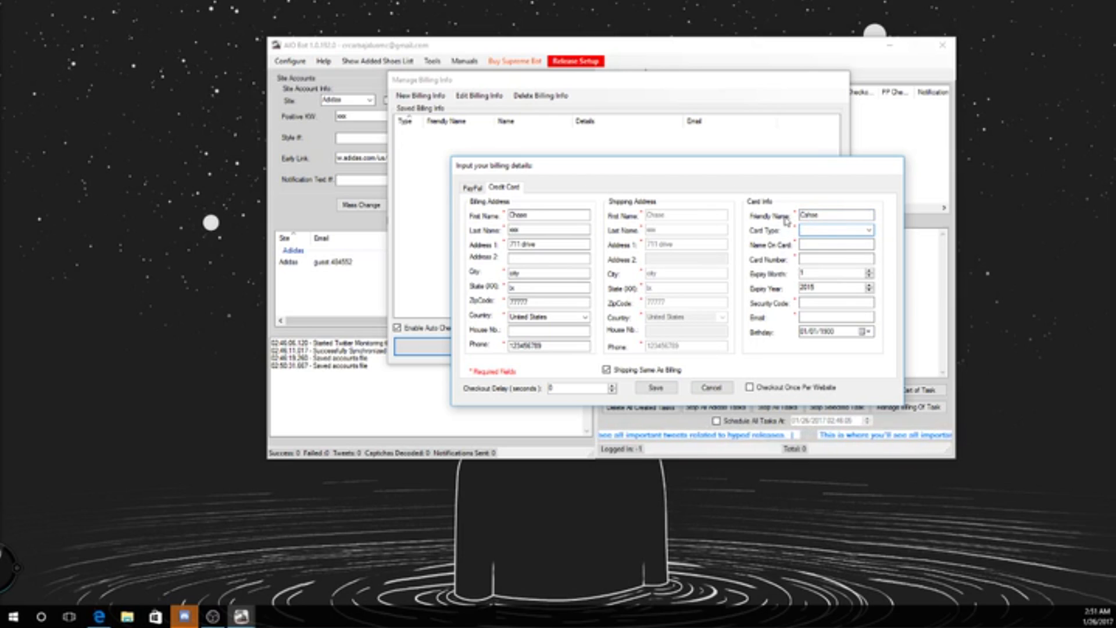
pyautogui.press('v')
pyautogui.press('Tab')
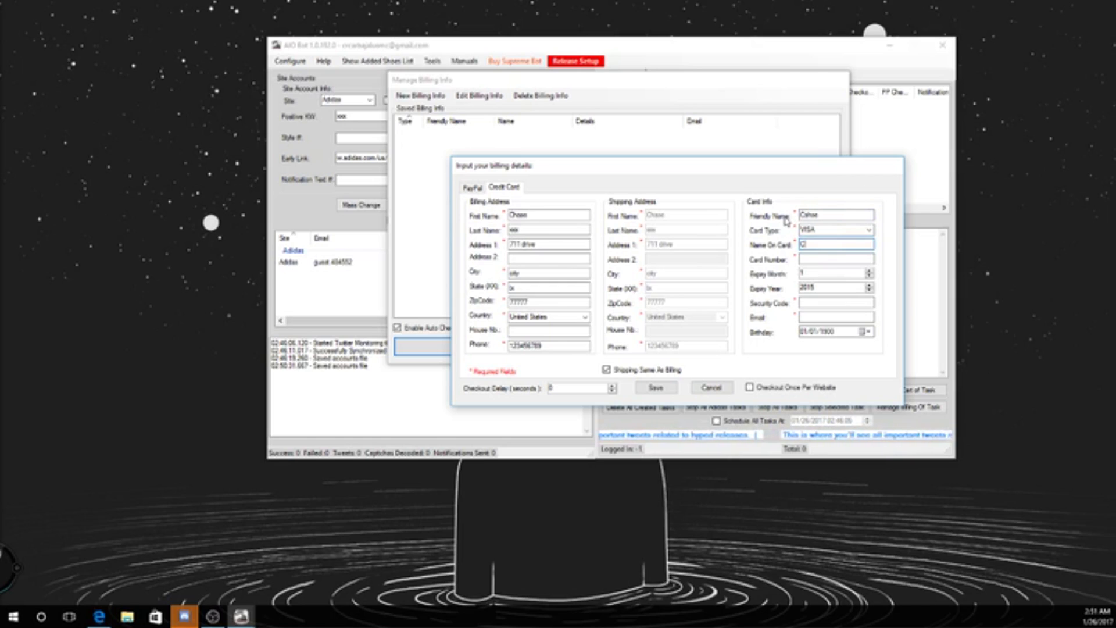
# Fill in the name on card, card number, security code and email in the card info.
pyautogui.write('11')
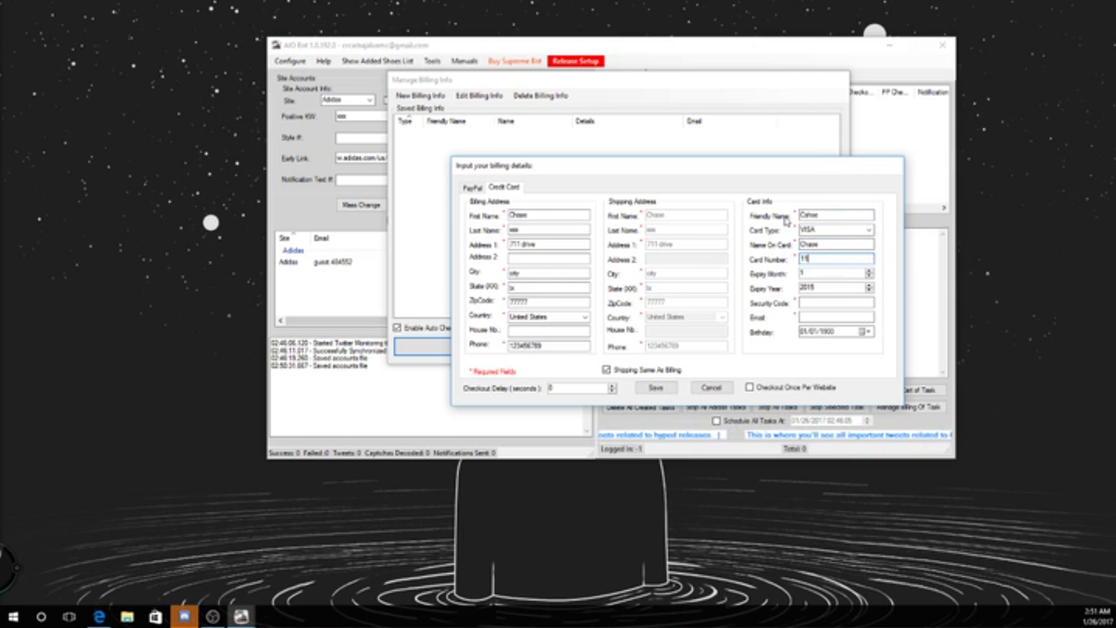
pyautogui.write('111111111111111111')
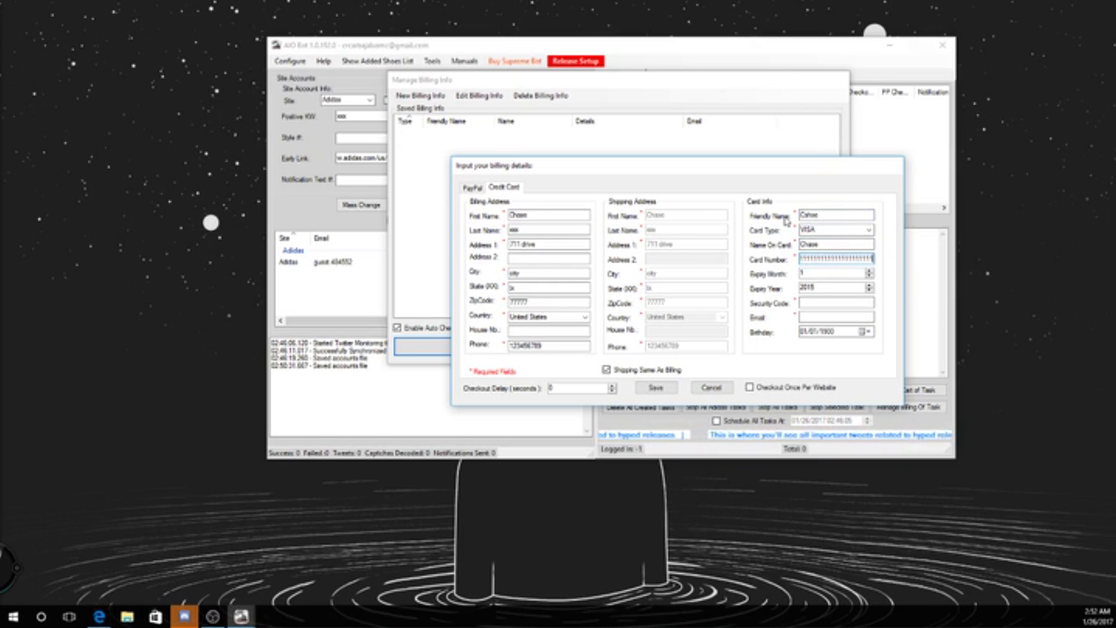
pyautogui.press('BackSpace')
pyautogui.press('BackSpace')
pyautogui.press('BackSpace')
pyautogui.press('BackSpace')
pyautogui.press('BackSpace')
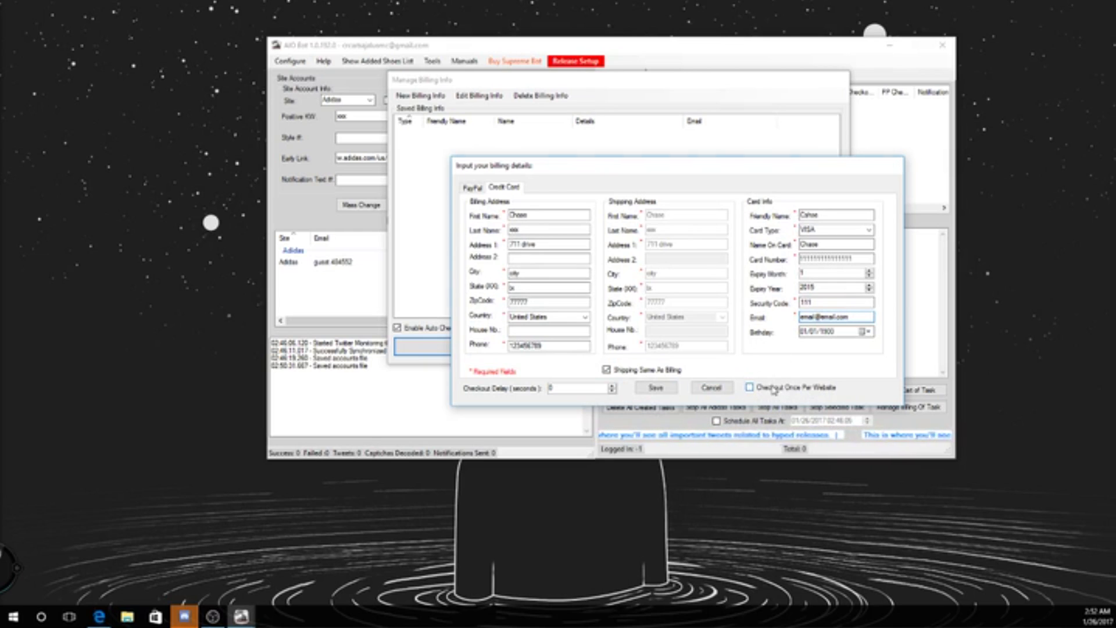
# Enable Checkout Once Per Website and save the credit card billing entry.
pyautogui.click(786, 387)
pyautogui.click(661, 355)
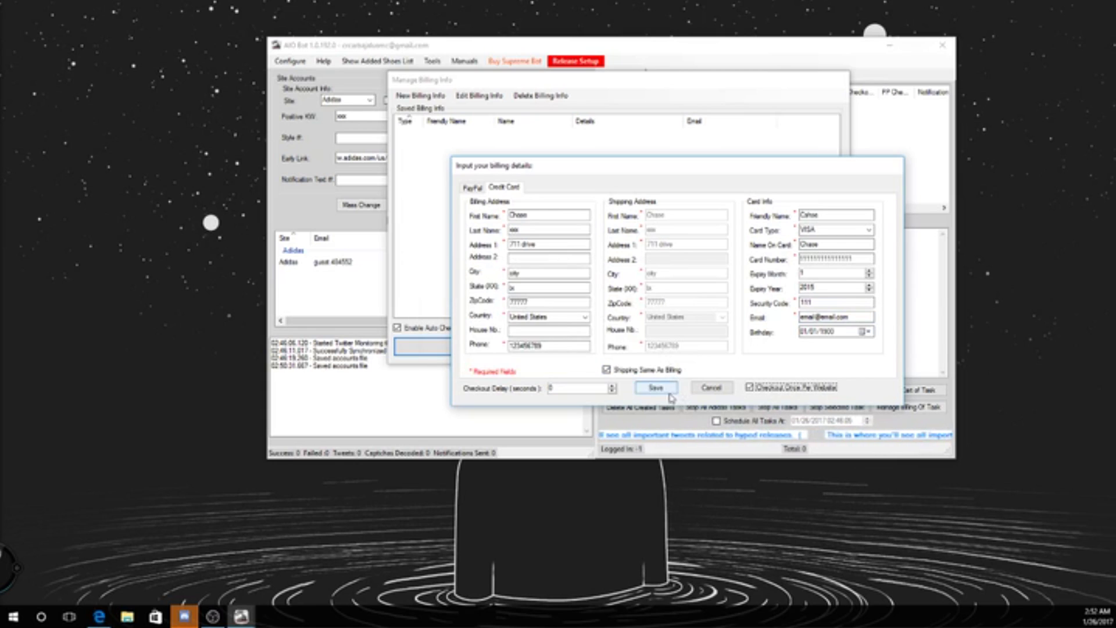
pyautogui.click(663, 387)
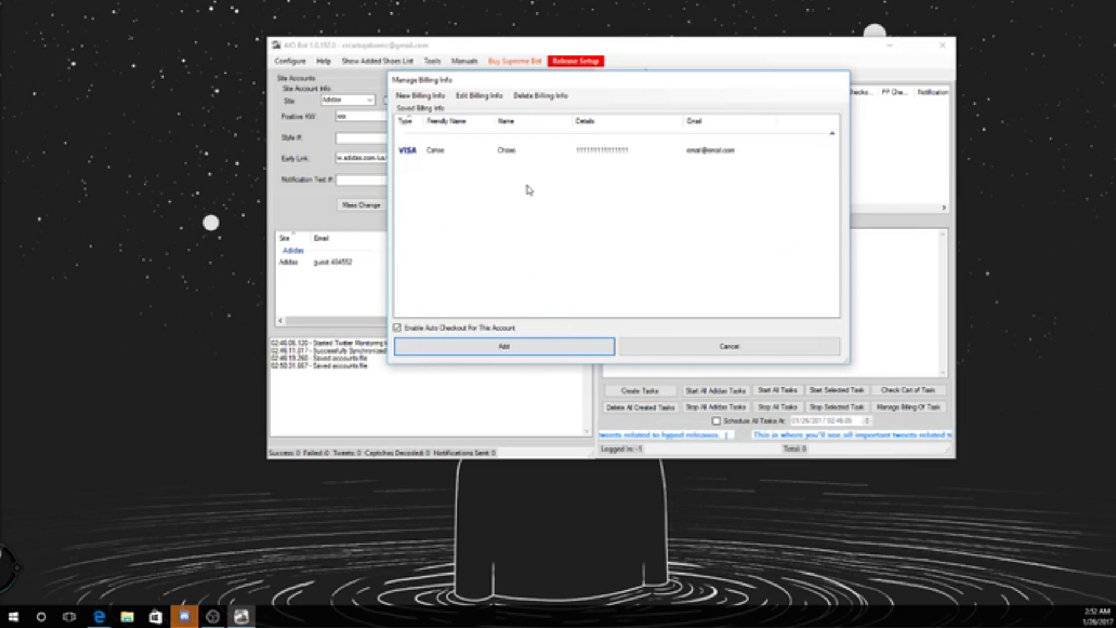
# Assign the saved VISA billing entry to the Adidas guest account with auto checkout enabled.
pyautogui.click(523, 344)
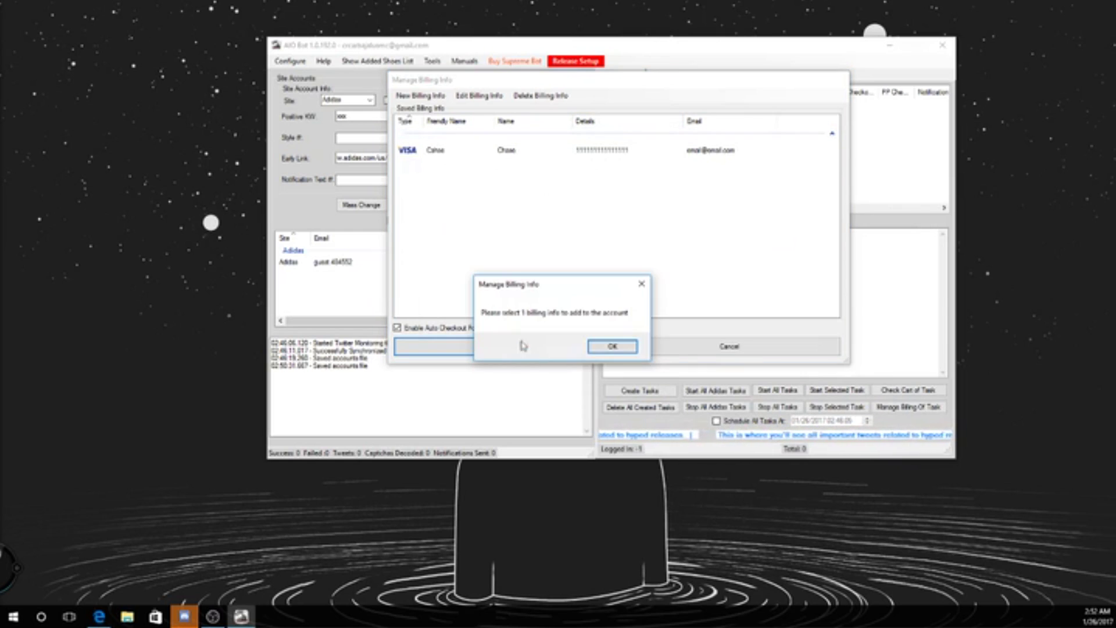
pyautogui.click(613, 347)
pyautogui.click(555, 152)
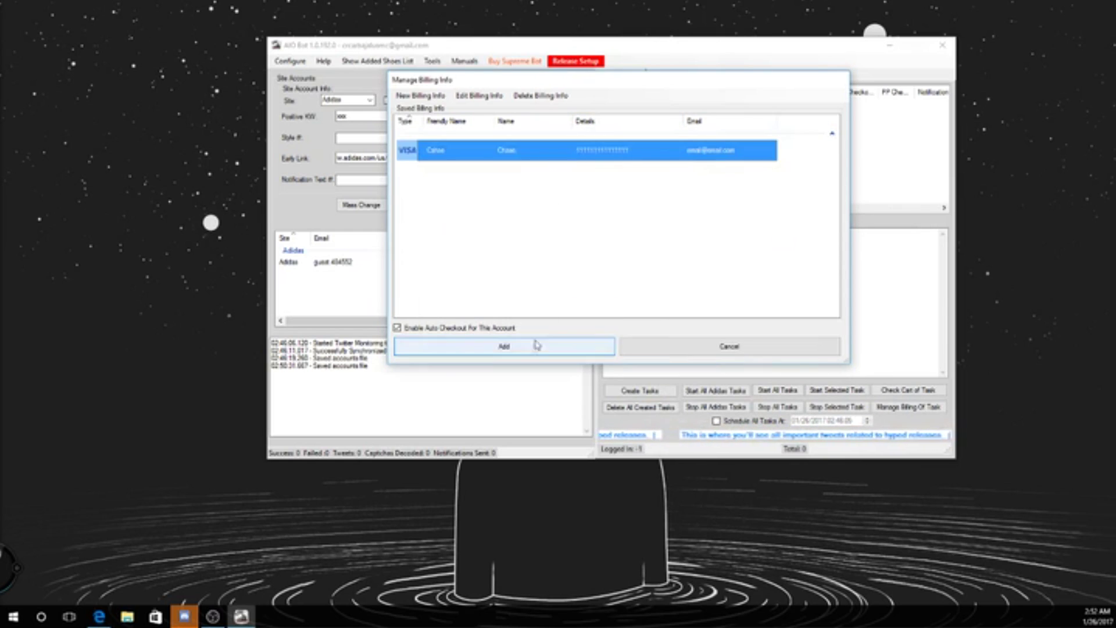
pyautogui.click(463, 347)
pyautogui.click(387, 101)
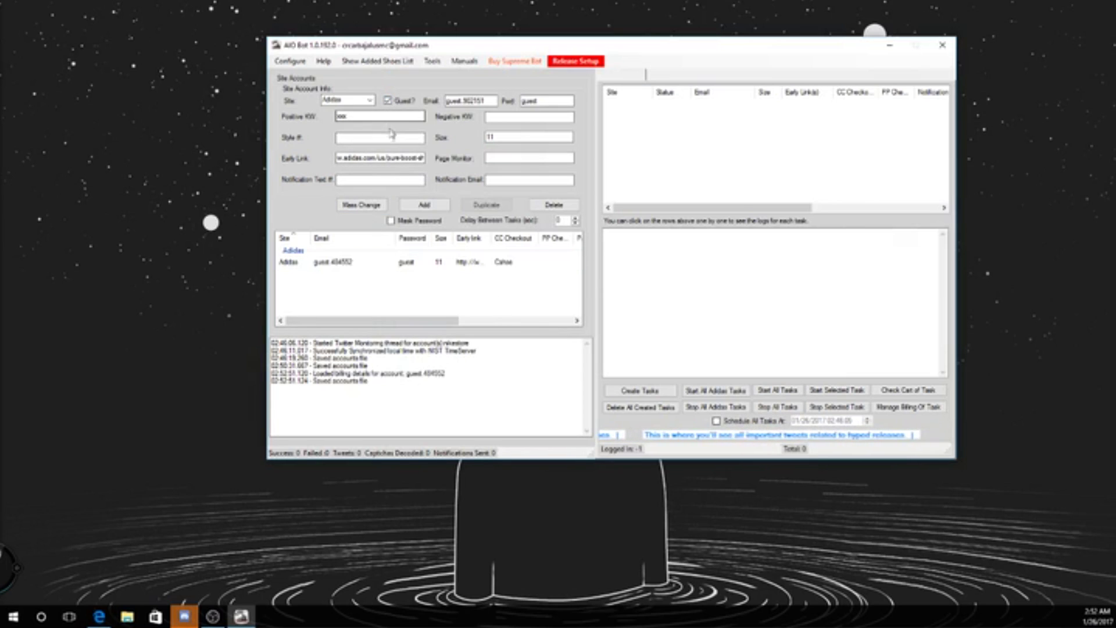
# Delete the Adidas guest account from the site accounts list.
pyautogui.click(99, 616)
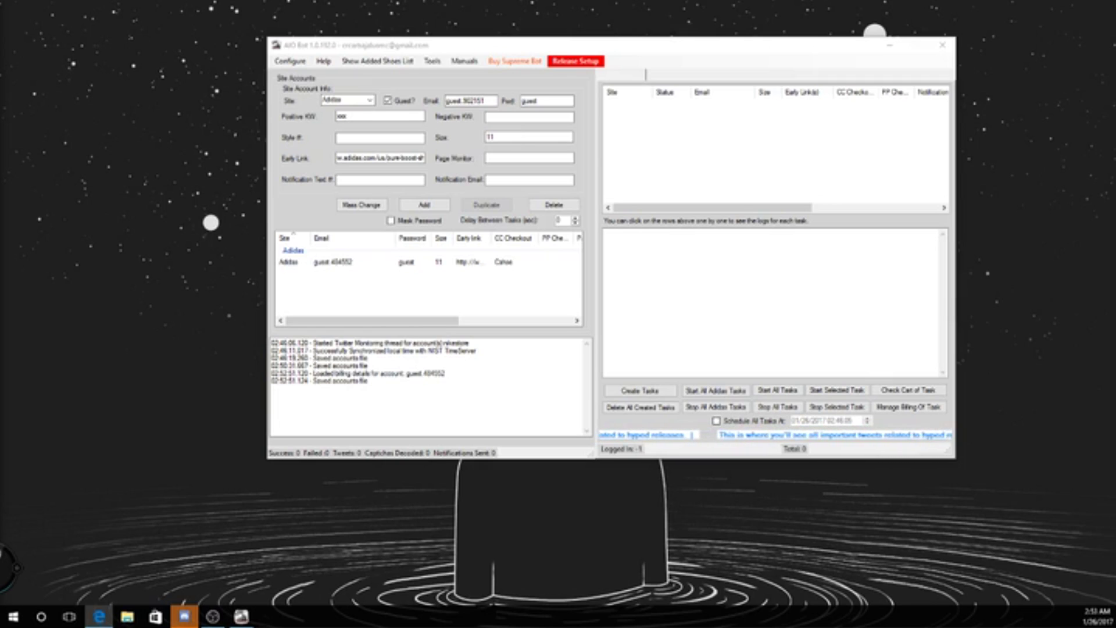
pyautogui.click(351, 262)
pyautogui.rightClick(352, 262)
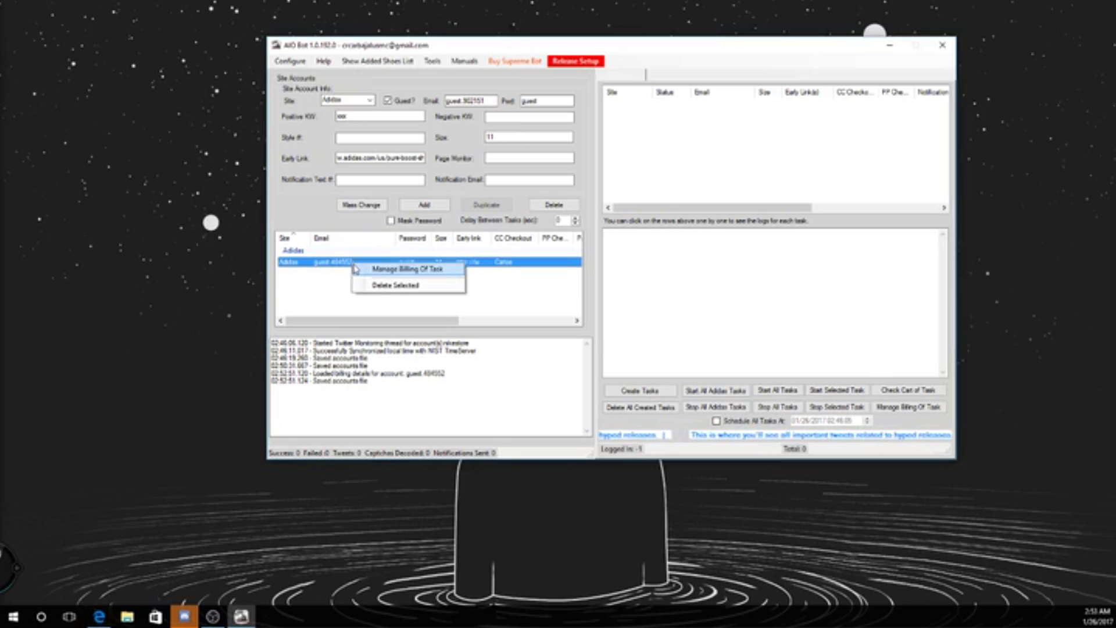
pyautogui.click(384, 285)
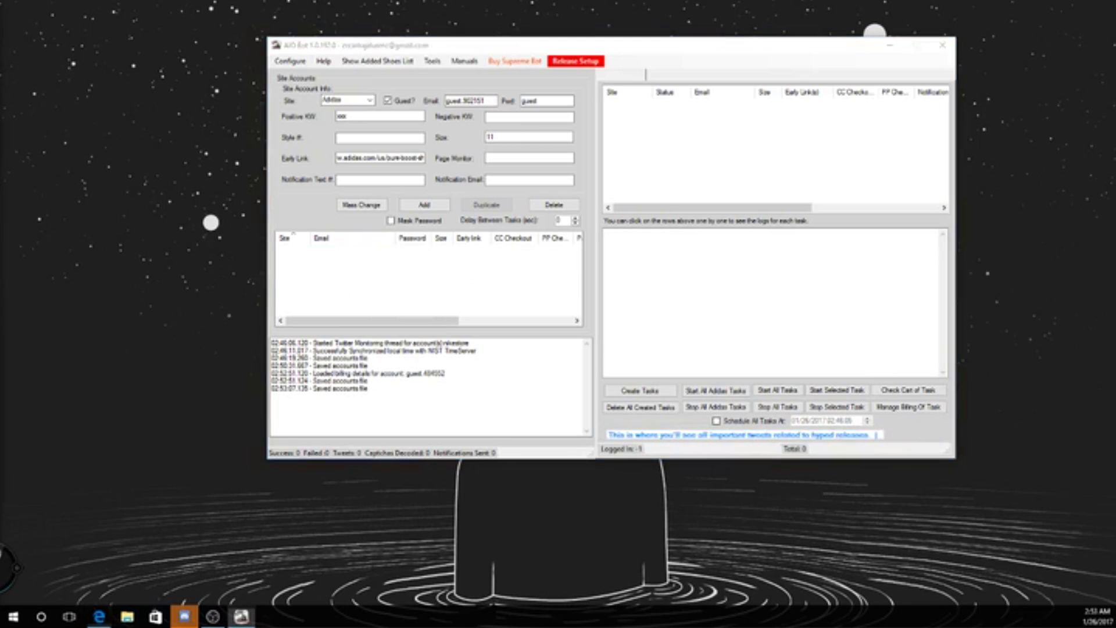
# Switch to the Adidas store in Edge and open the white and black Superstar Shoes product page.
pyautogui.hotkey('alt', 'Tab')
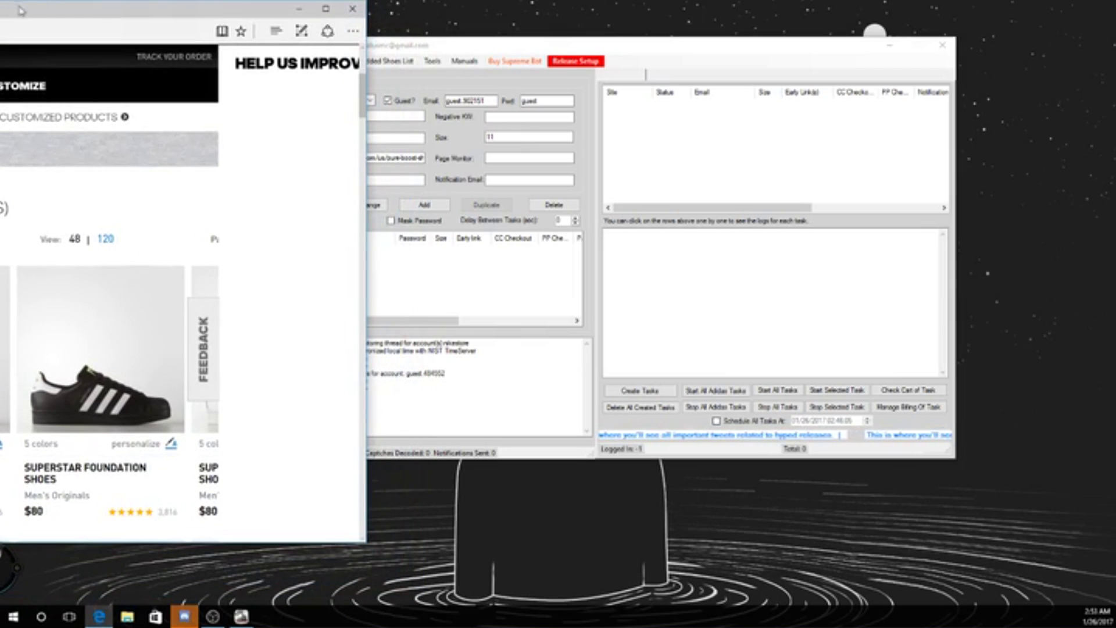
pyautogui.moveTo(21, 8); pyautogui.dragTo(129, 12)
pyautogui.scroll(-5, 161, 361)
pyautogui.scroll(-2, 161, 362)
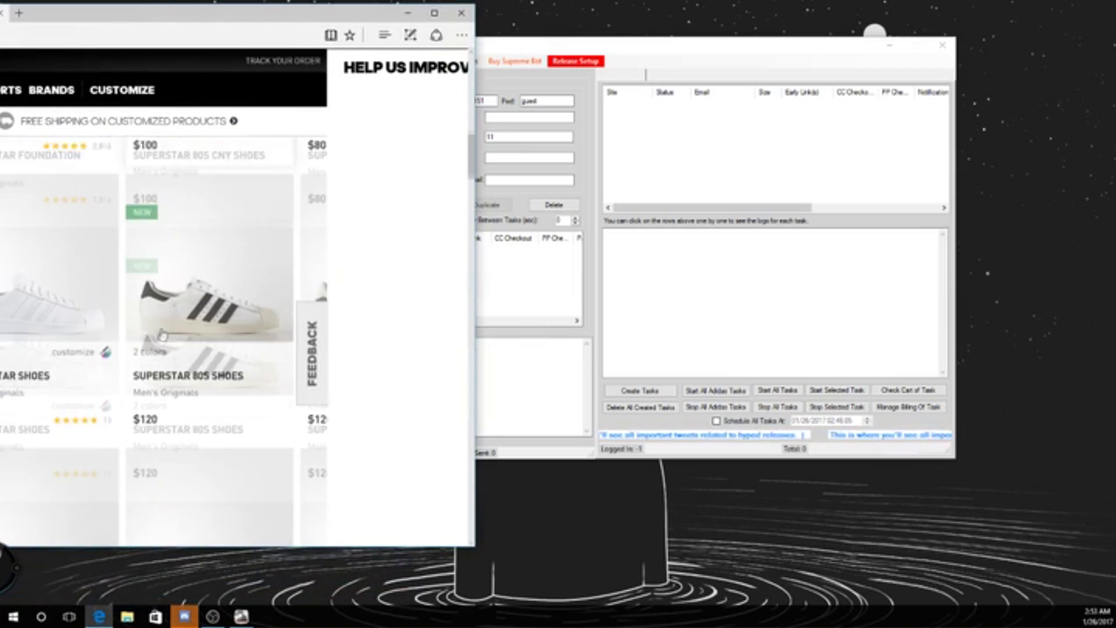
pyautogui.scroll(5, 39, 283)
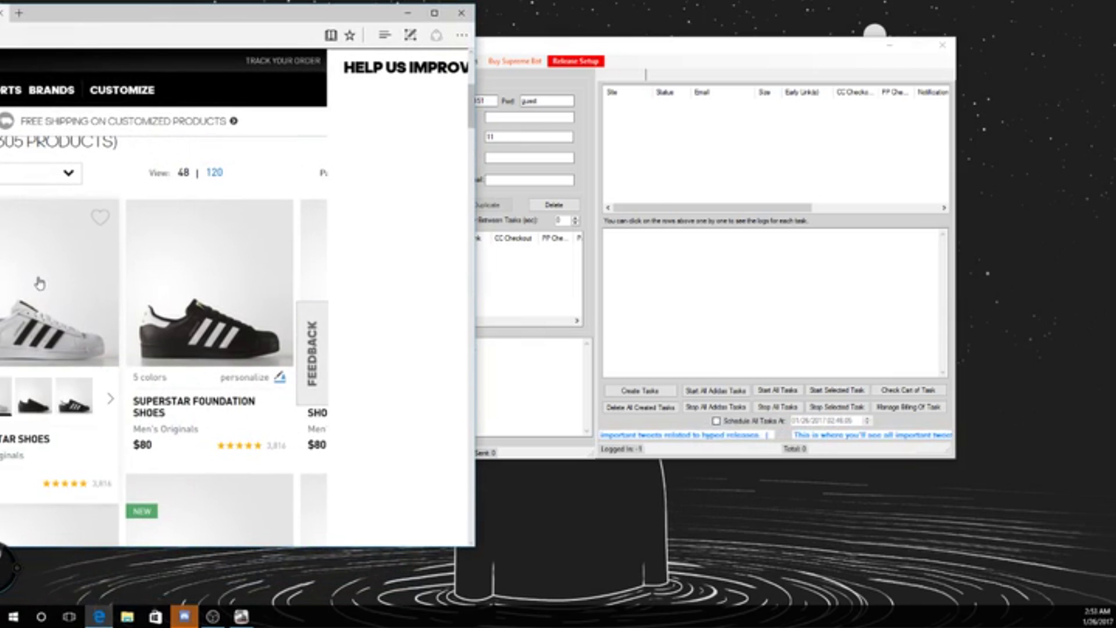
pyautogui.click(39, 283)
pyautogui.scroll(-3, 329, 292)
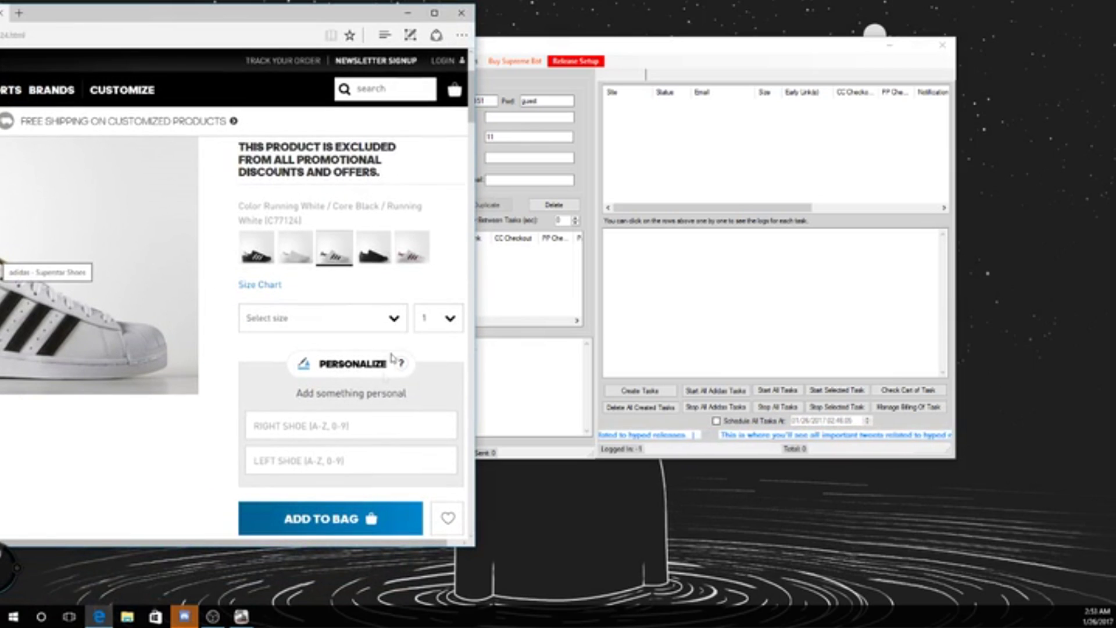
# Check which sizes are offered for the Superstar Shoes, leaving the size unselected.
pyautogui.click(394, 319)
pyautogui.click(394, 319)
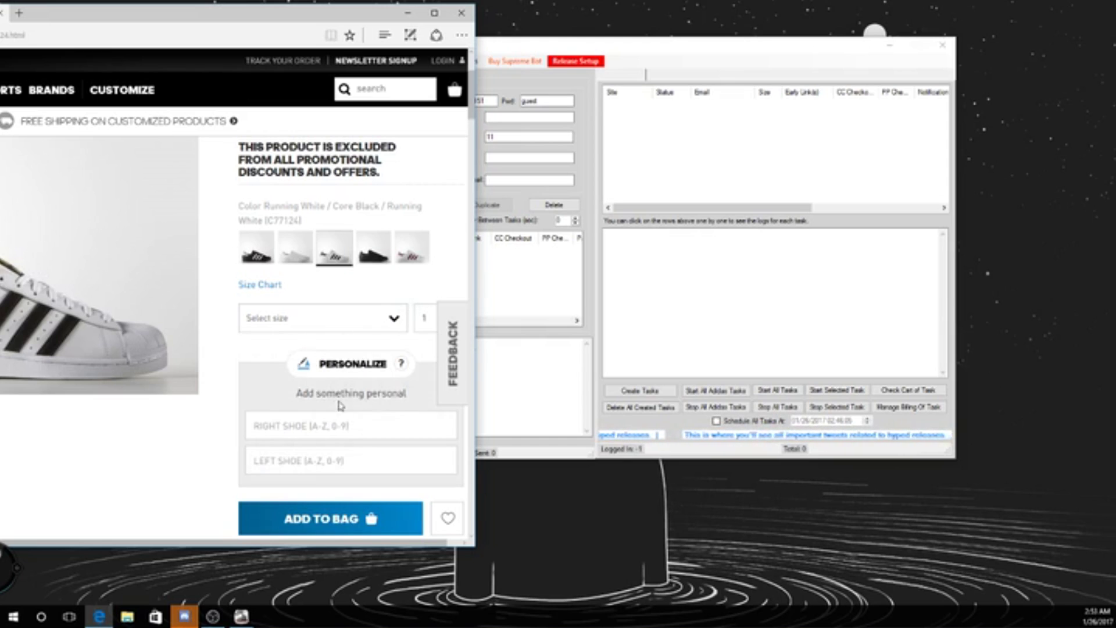
pyautogui.click(400, 325)
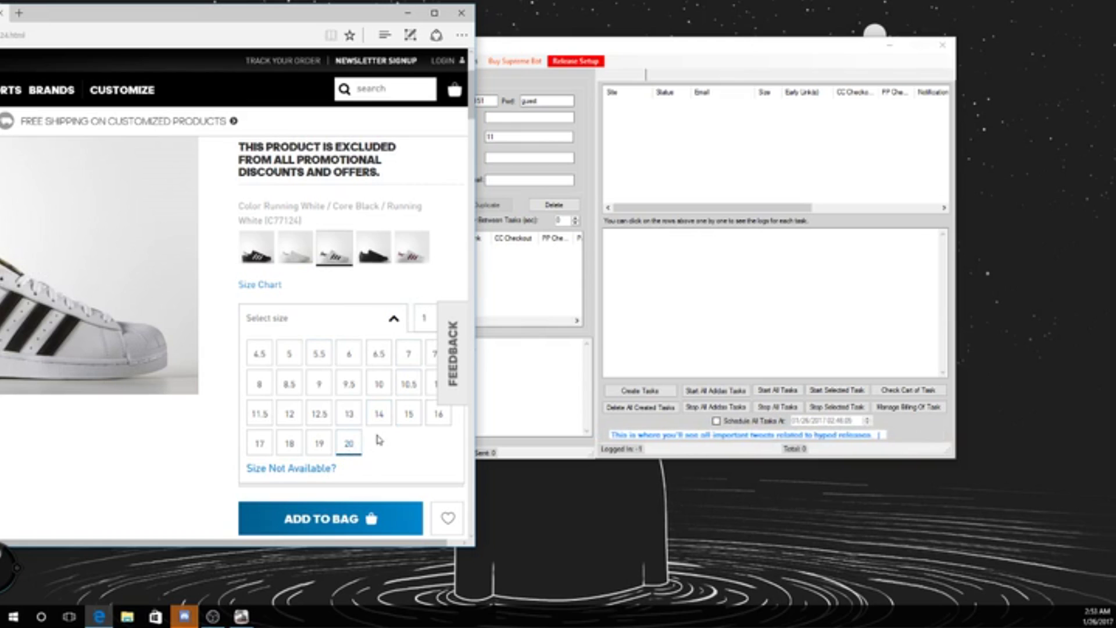
pyautogui.click(391, 319)
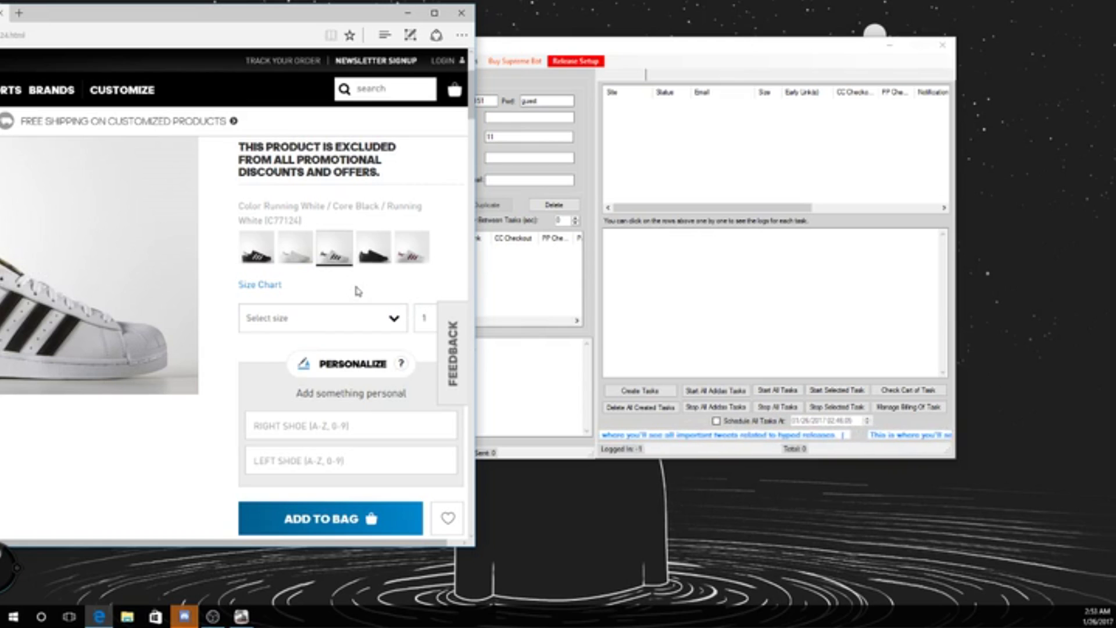
# Copy the Superstar product link (C77124.html) and replace the early link in AIO Bot with it.
pyautogui.click(116, 35)
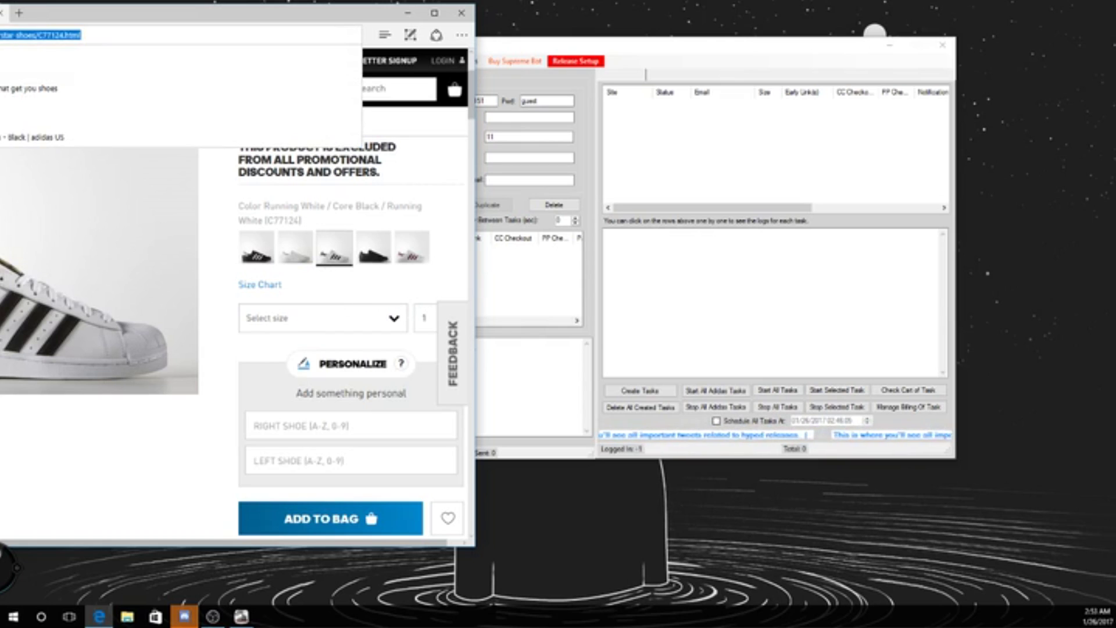
pyautogui.click(408, 12)
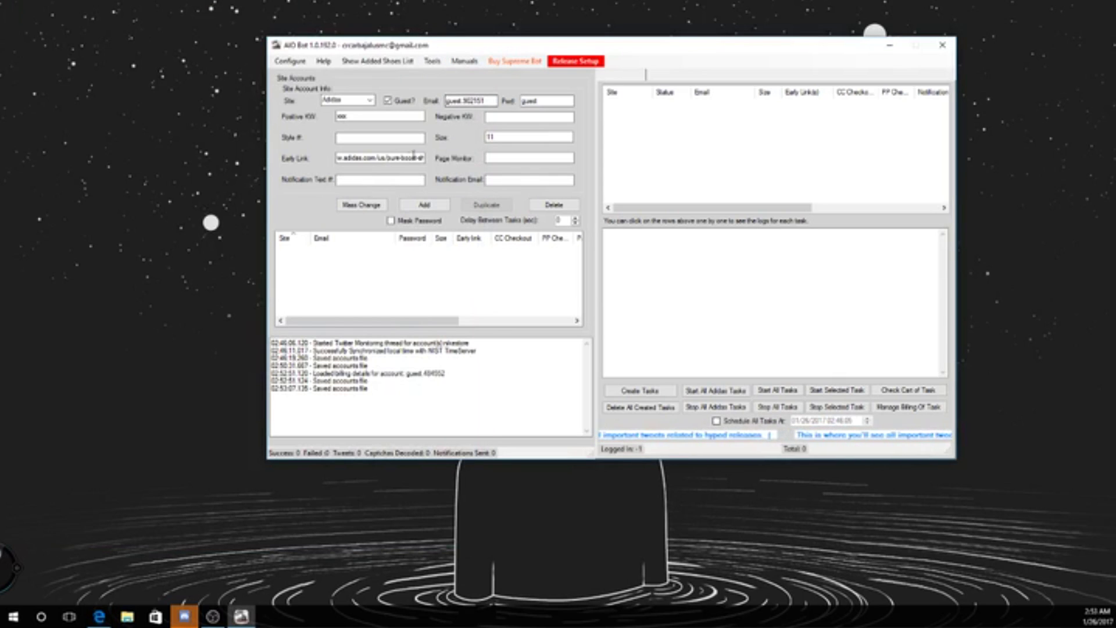
pyautogui.moveTo(337, 158); pyautogui.dragTo(396, 159)
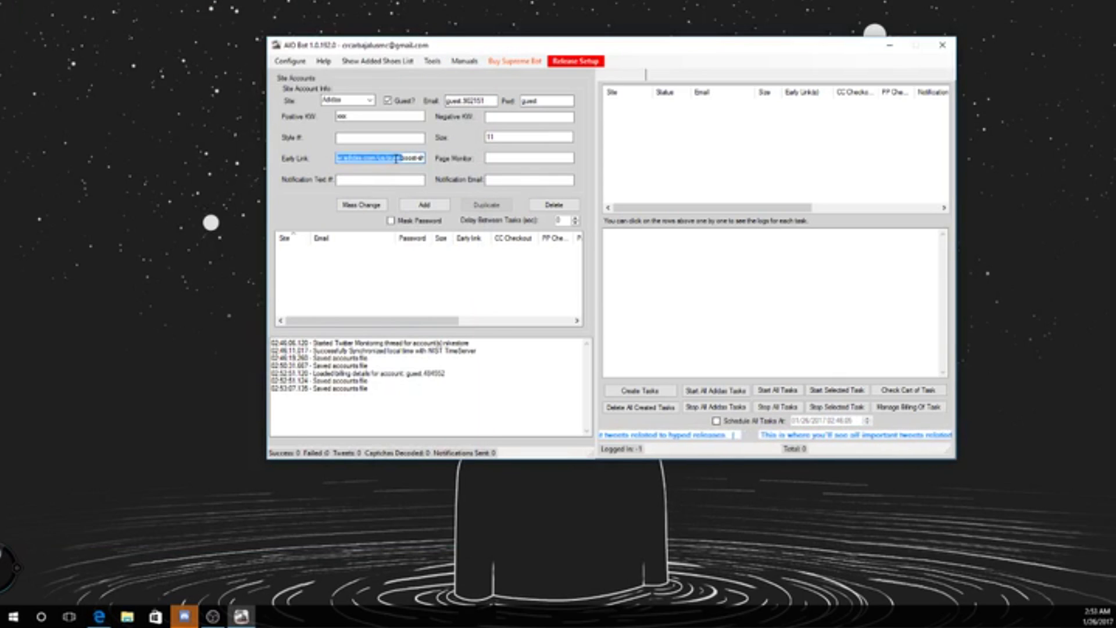
pyautogui.press('BackSpace')
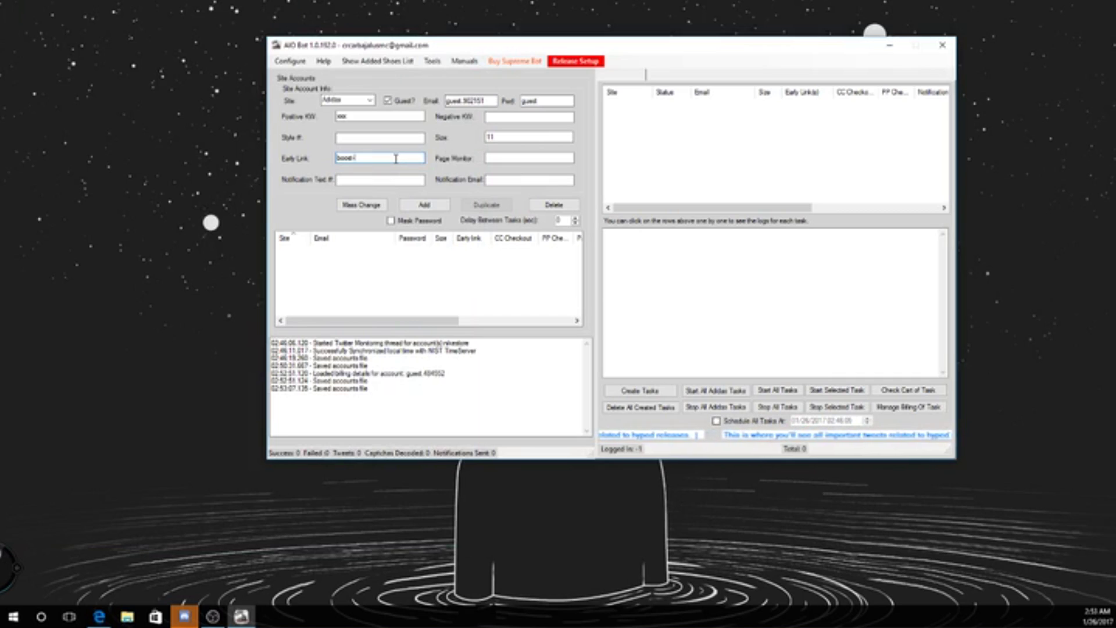
pyautogui.hotkey('ctrl', 'a')
pyautogui.press('BackSpace')
pyautogui.hotkey('ctrl', 'v')
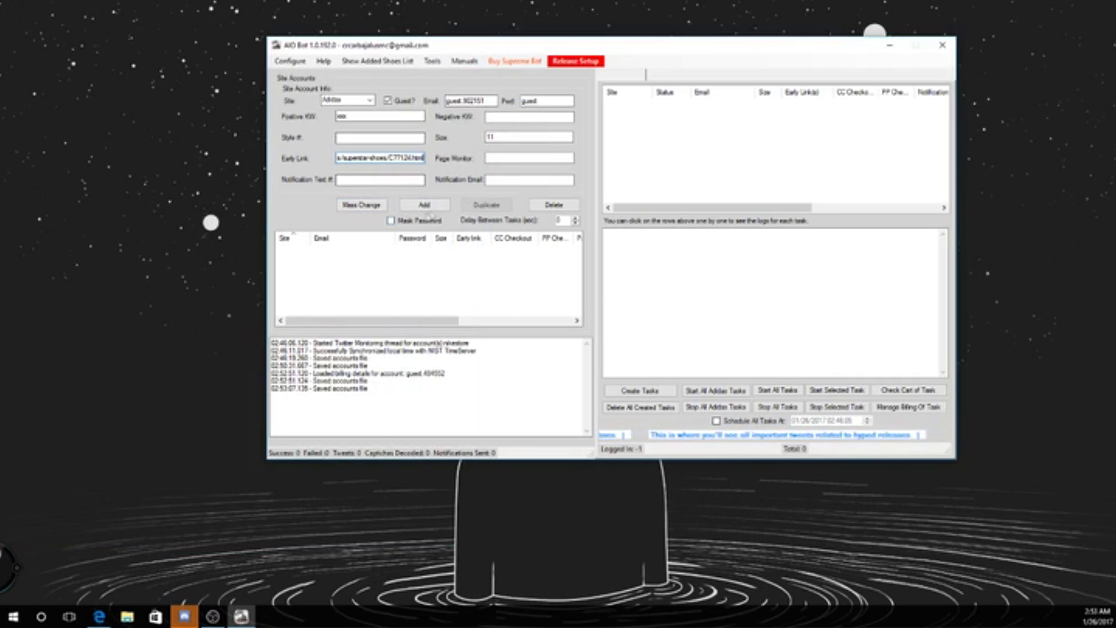
# Add three Adidas guest accounts for size 11 with the Superstar early link.
pyautogui.click(424, 205)
pyautogui.click(394, 102)
pyautogui.click(394, 102)
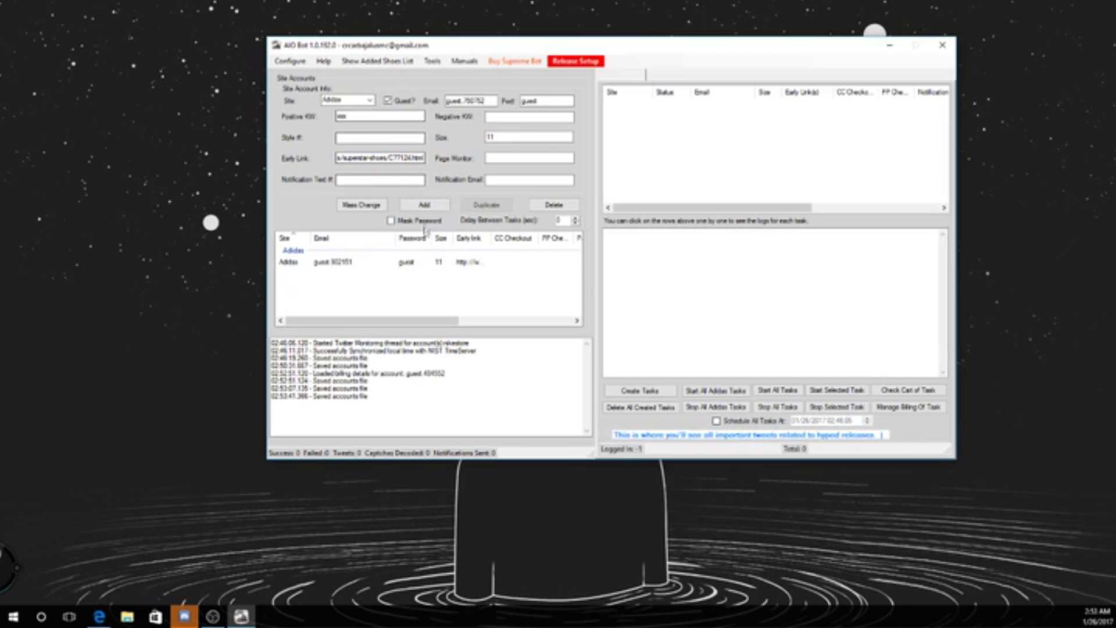
pyautogui.click(424, 205)
pyautogui.click(425, 204)
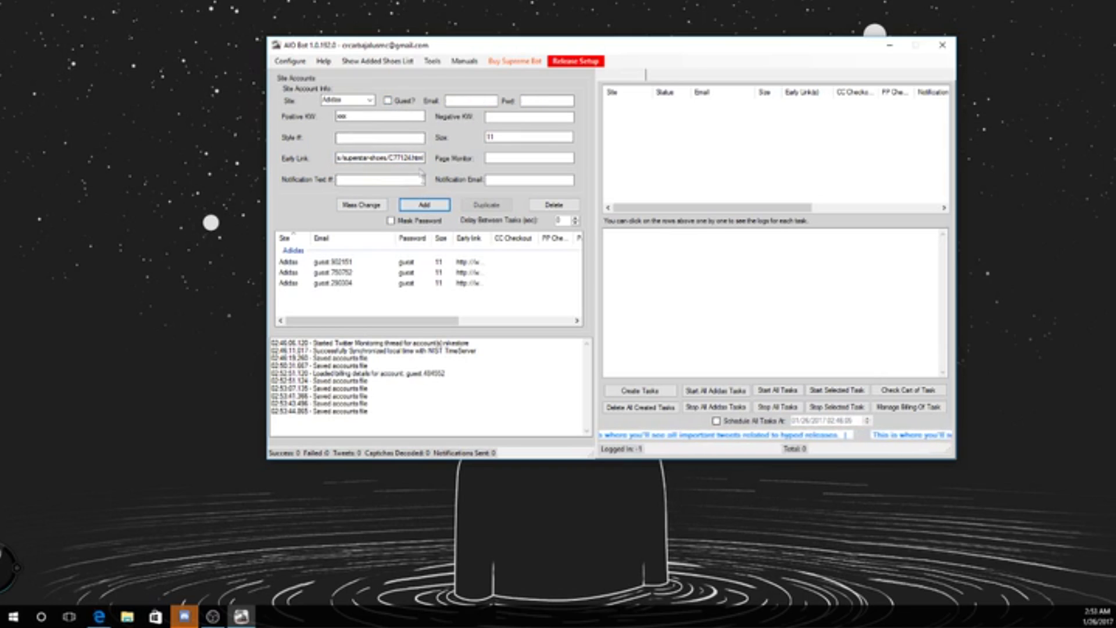
pyautogui.click(398, 101)
# Select all three guest accounts and assign the saved VISA billing entry to them, accepting the shared billing email notice.
pyautogui.click(349, 285)
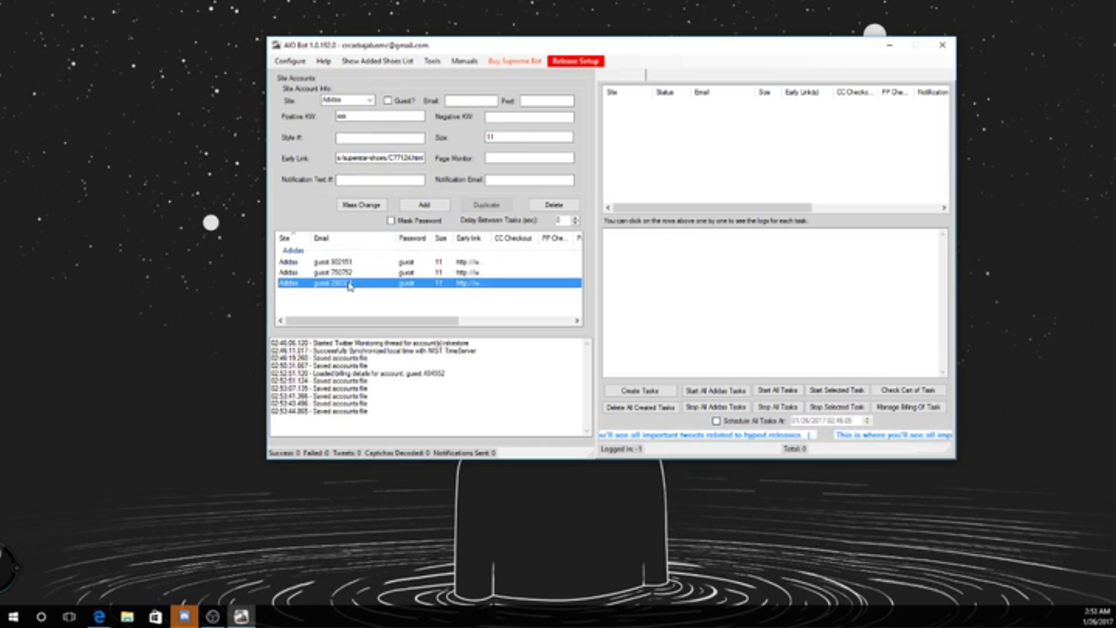
pyautogui.rightClick(349, 285)
pyautogui.click(507, 308)
pyautogui.moveTo(507, 308); pyautogui.dragTo(355, 251)
pyautogui.rightClick(382, 269)
pyautogui.click(423, 289)
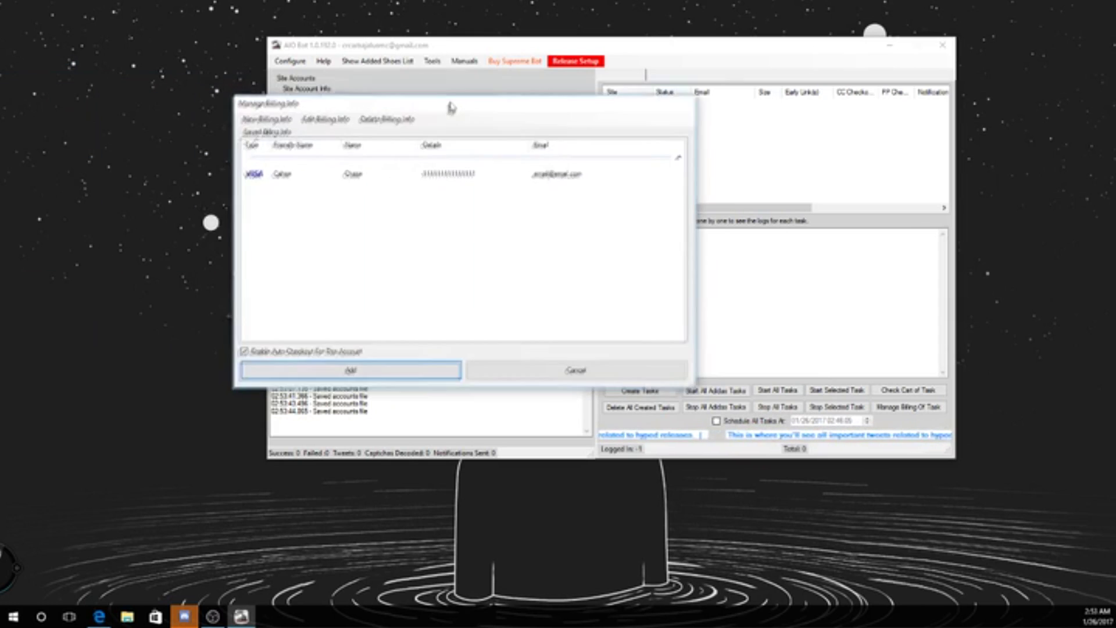
pyautogui.click(420, 155)
pyautogui.click(397, 350)
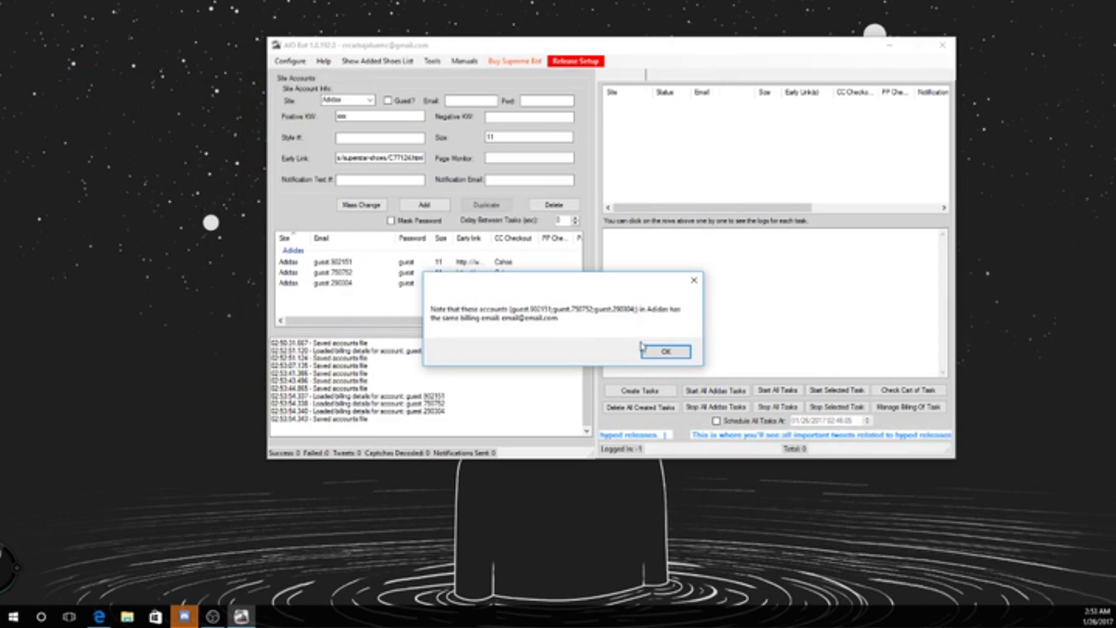
pyautogui.click(663, 351)
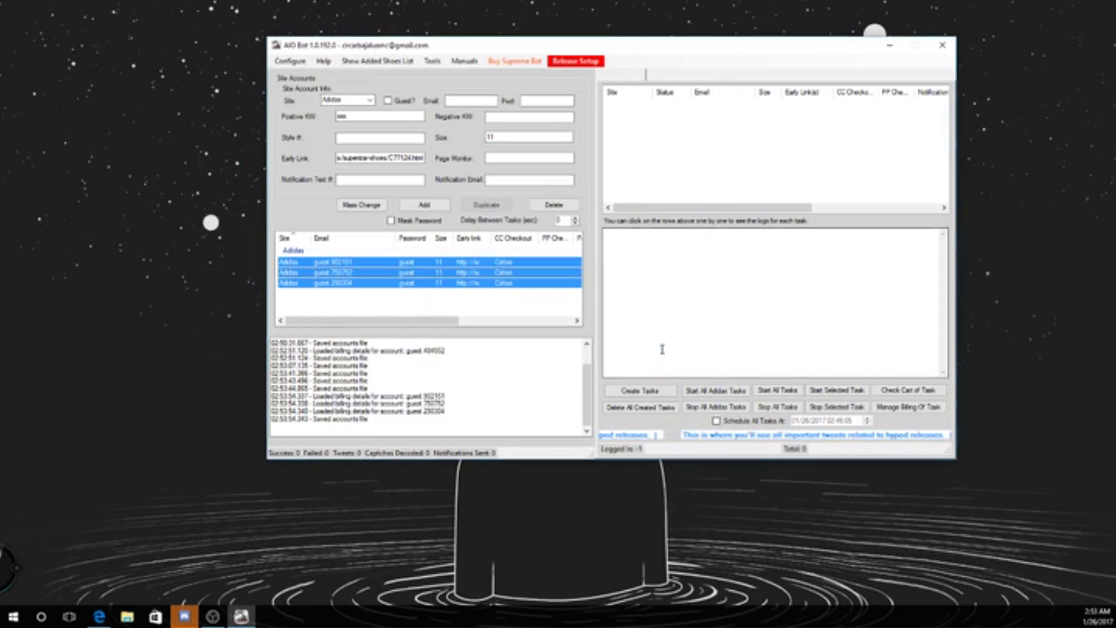
# Create tasks from the three guest accounts and try to start the selected task.
pyautogui.click(639, 390)
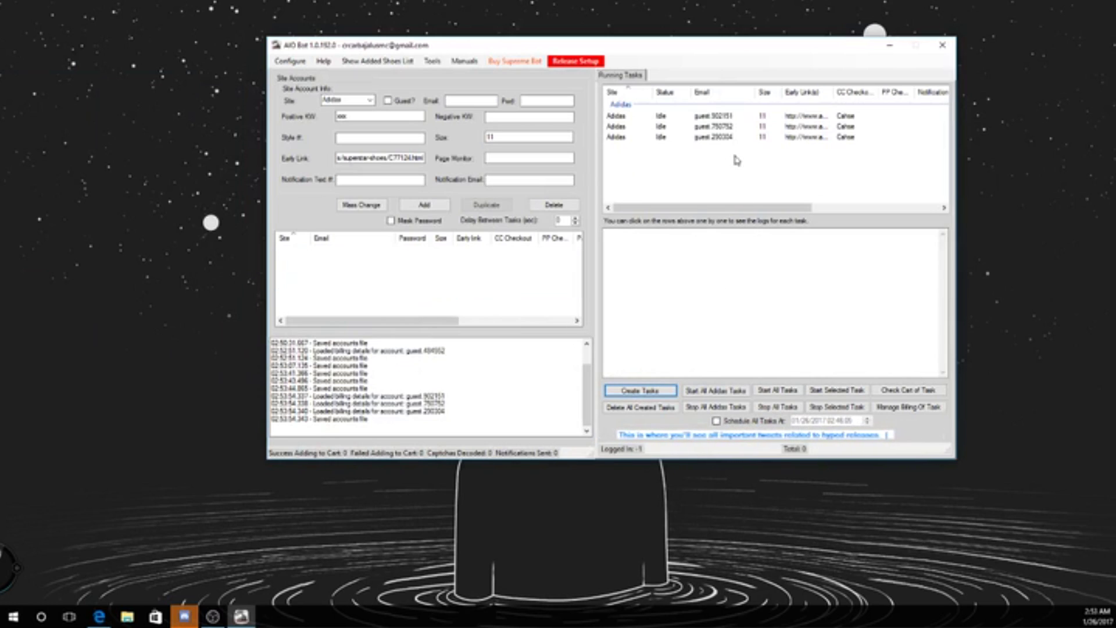
pyautogui.moveTo(734, 156)
pyautogui.mouseDown()
pyautogui.moveTo(730, 117)
pyautogui.moveTo(727, 153)
pyautogui.mouseUp()
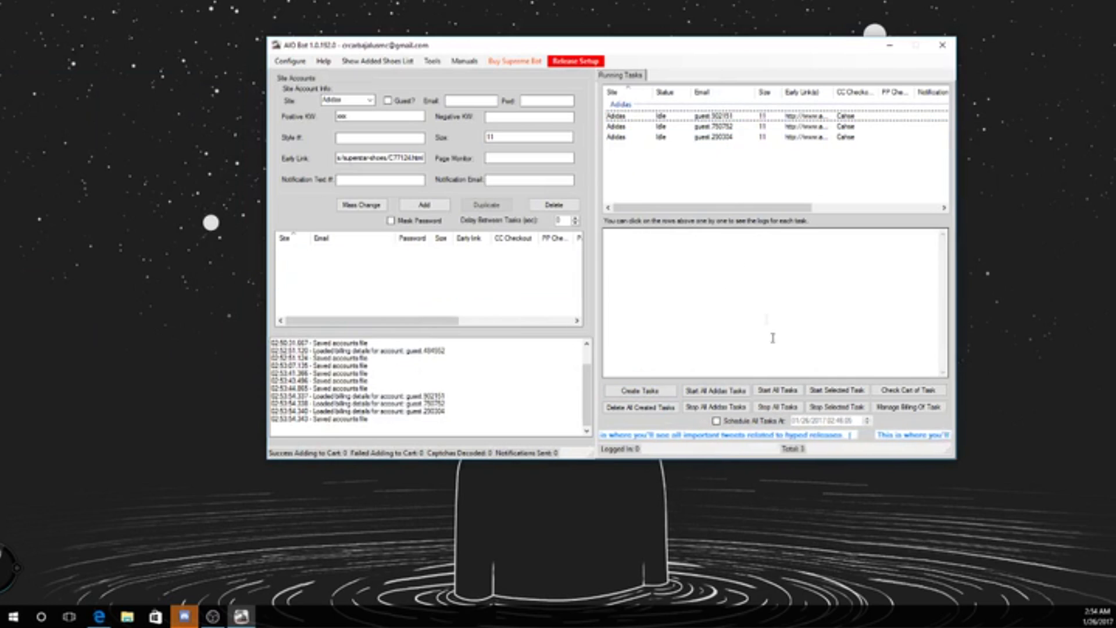
pyautogui.click(837, 390)
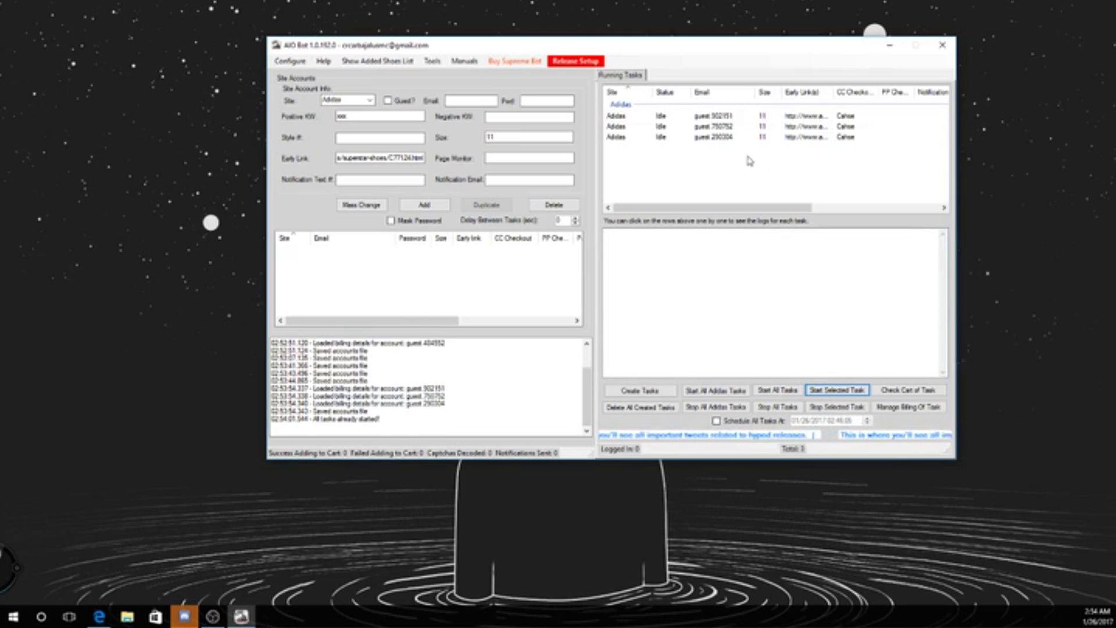
# Select and start all three Adidas guest tasks, and display the first task's log.
pyautogui.moveTo(748, 159); pyautogui.dragTo(733, 111)
pyautogui.click(821, 390)
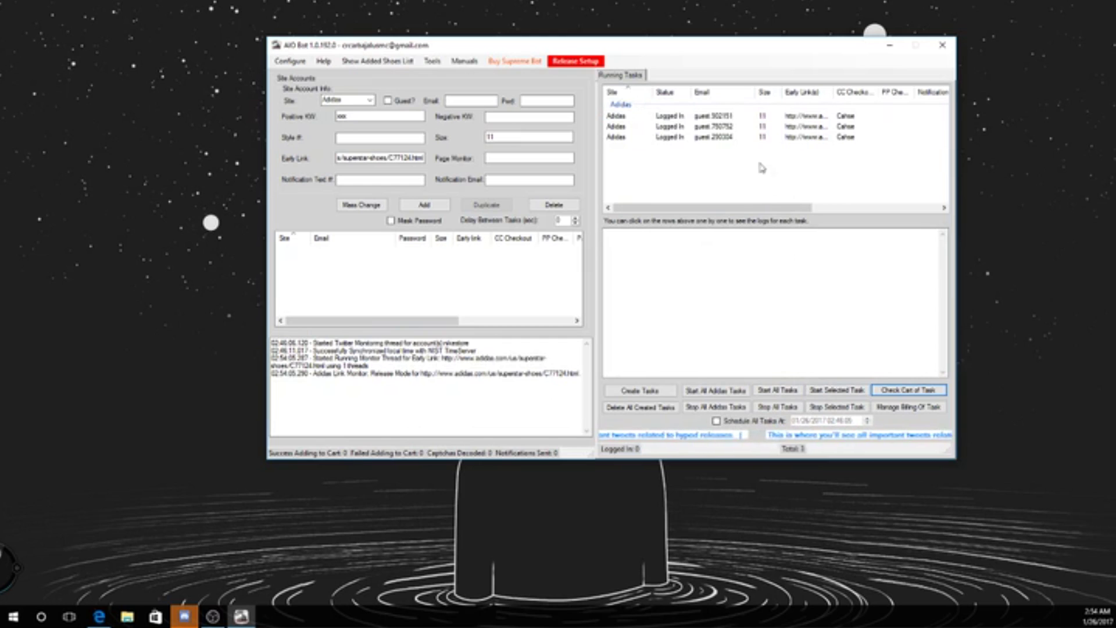
pyautogui.click(652, 116)
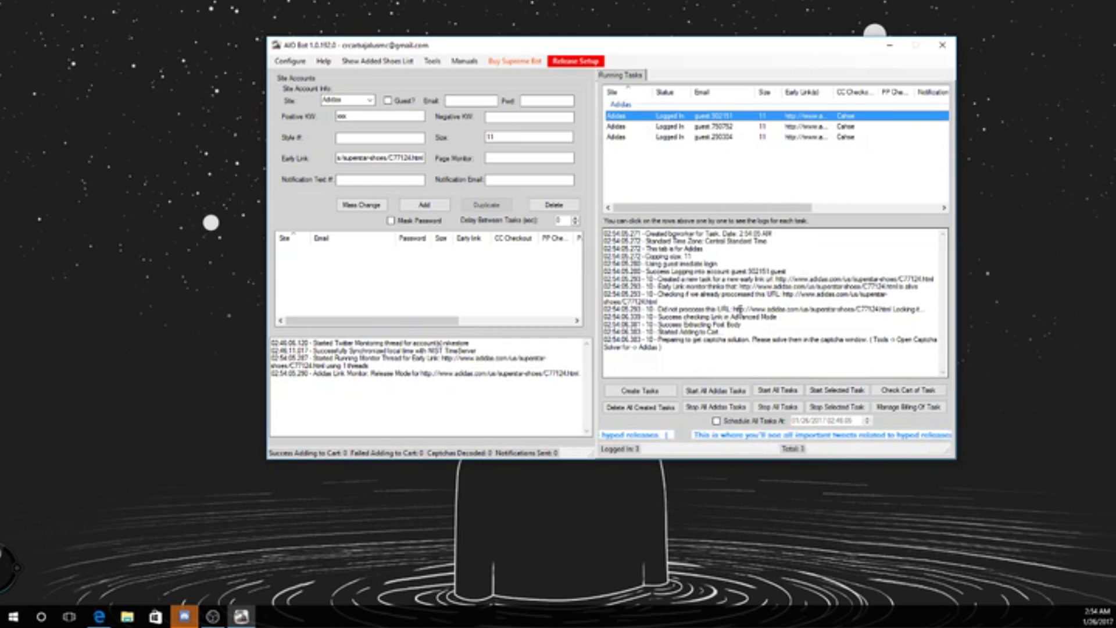
# Open the captcha solver for Adidas and move its browser window over the middle of the desktop.
pyautogui.click(432, 61)
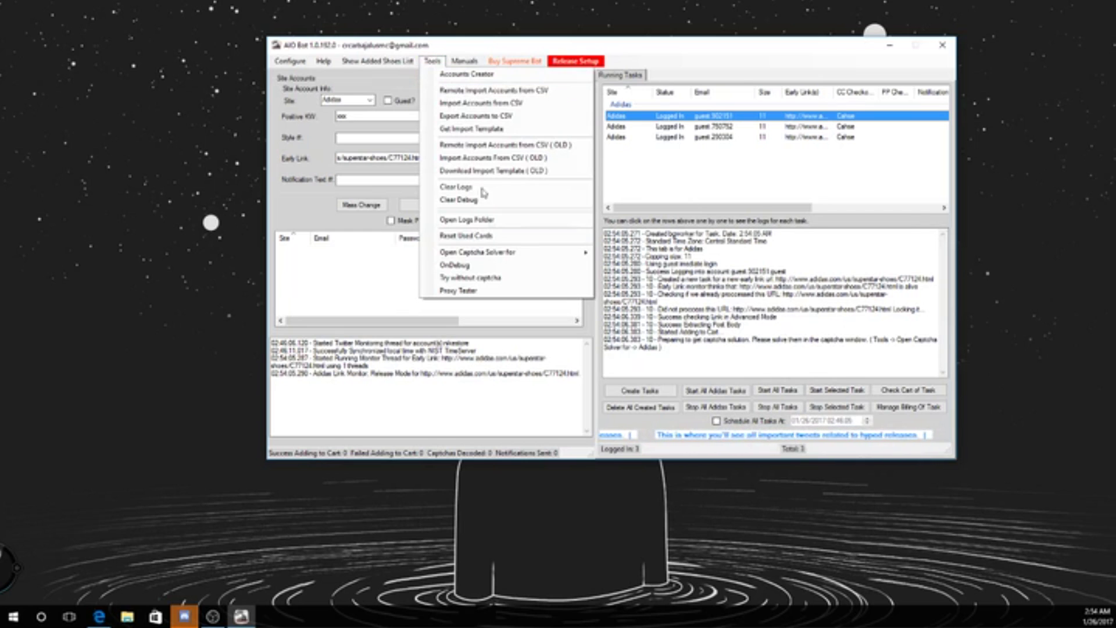
pyautogui.moveTo(465, 251)
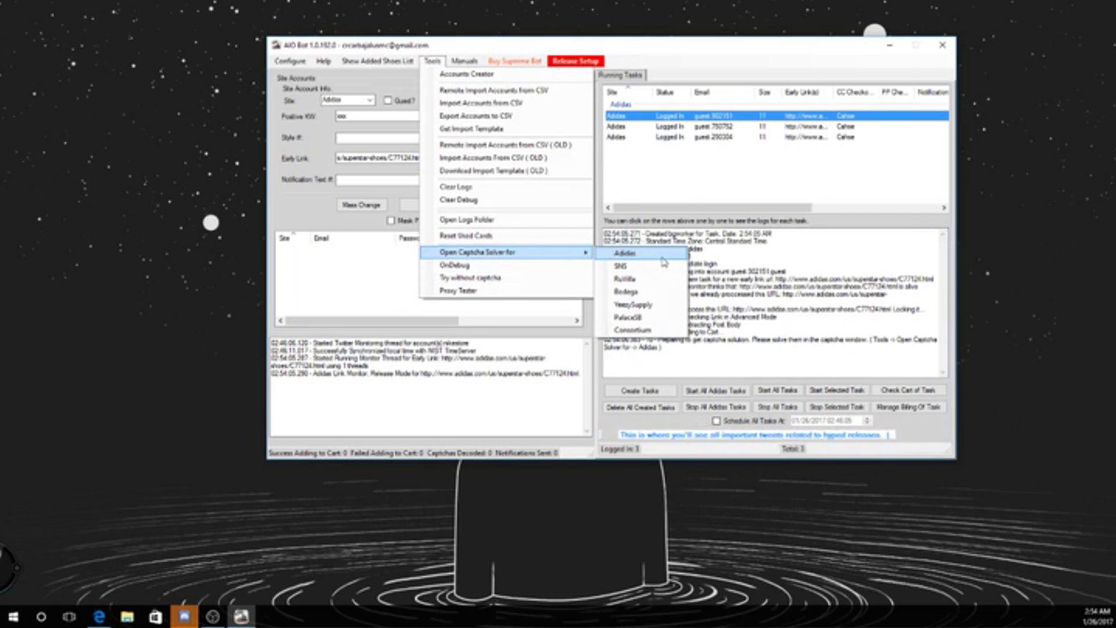
pyautogui.click(616, 260)
pyautogui.moveTo(243, 19); pyautogui.dragTo(750, 86)
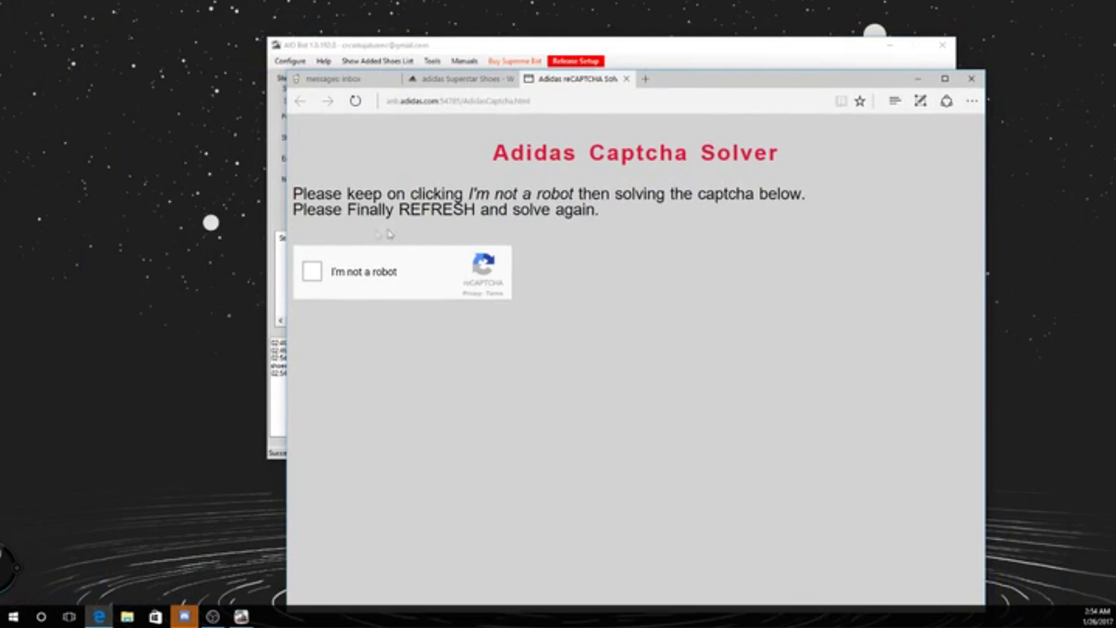
# Solve the captcha by marking the four squares with the pole of street signs and verifying the selection.
pyautogui.click(312, 270)
pyautogui.click(437, 275)
pyautogui.click(441, 326)
pyautogui.click(442, 392)
pyautogui.click(441, 459)
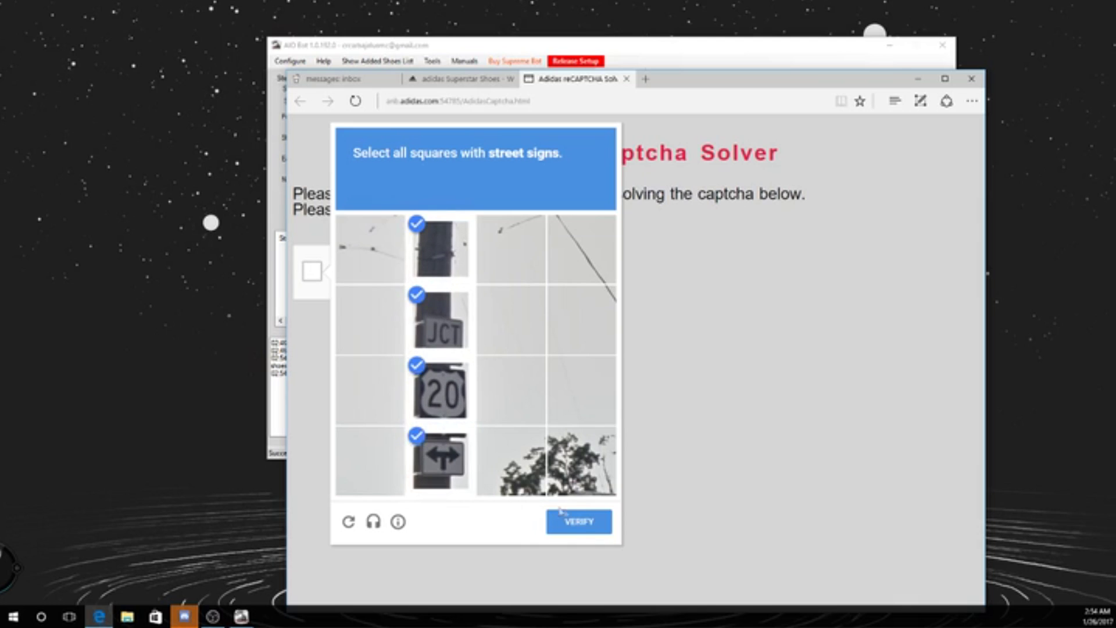
pyautogui.click(578, 521)
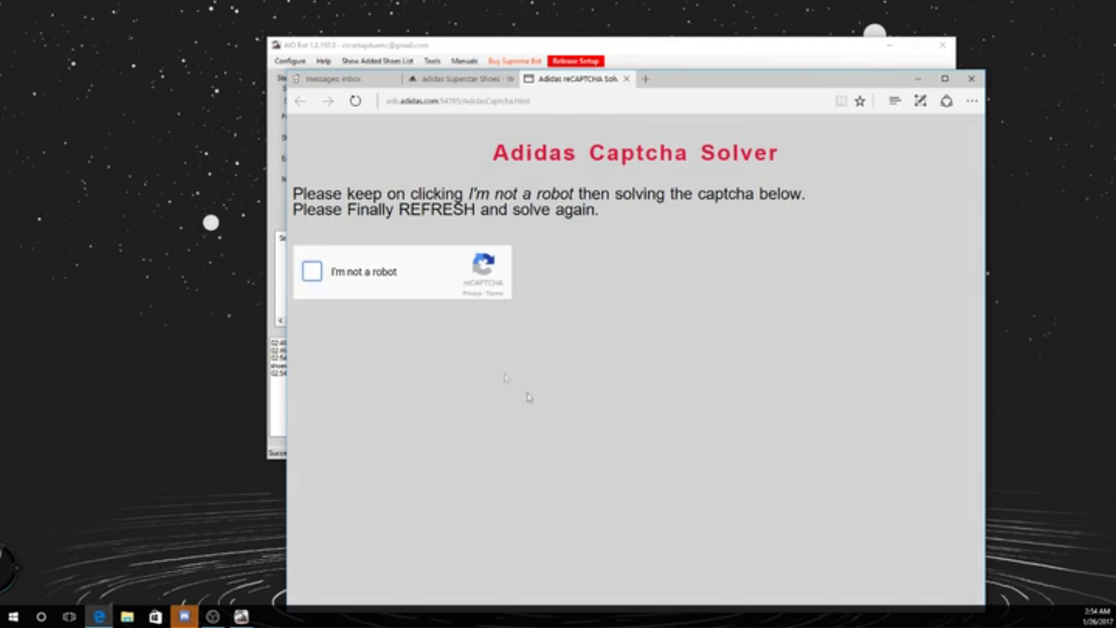
# Solve another captcha by marking the four separate images with street signs and verifying them.
pyautogui.click(317, 272)
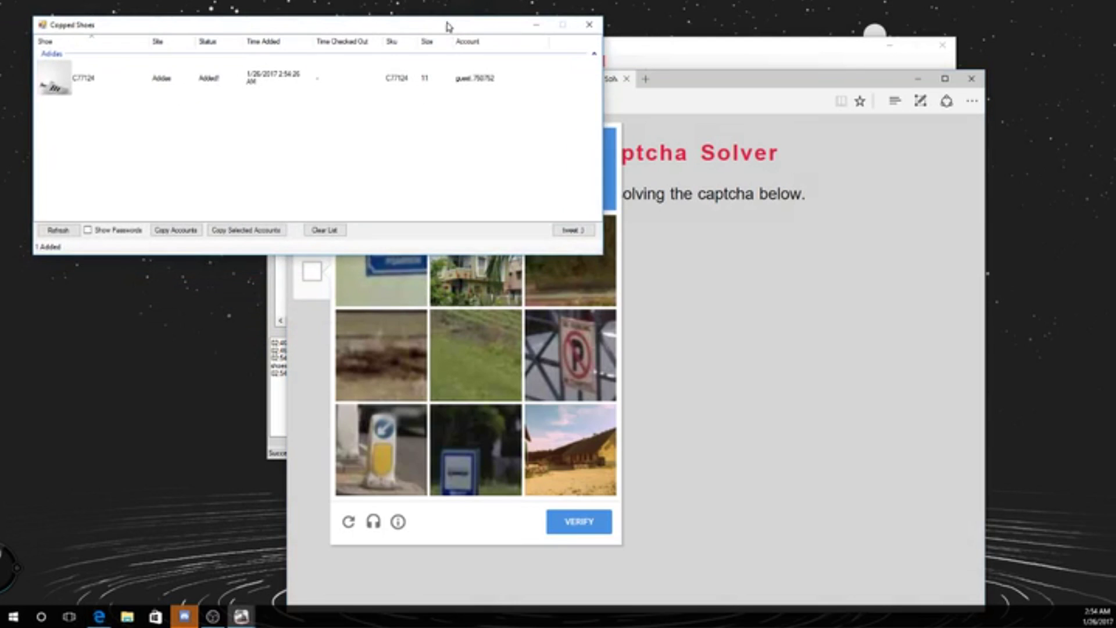
pyautogui.click(715, 381)
pyautogui.click(323, 278)
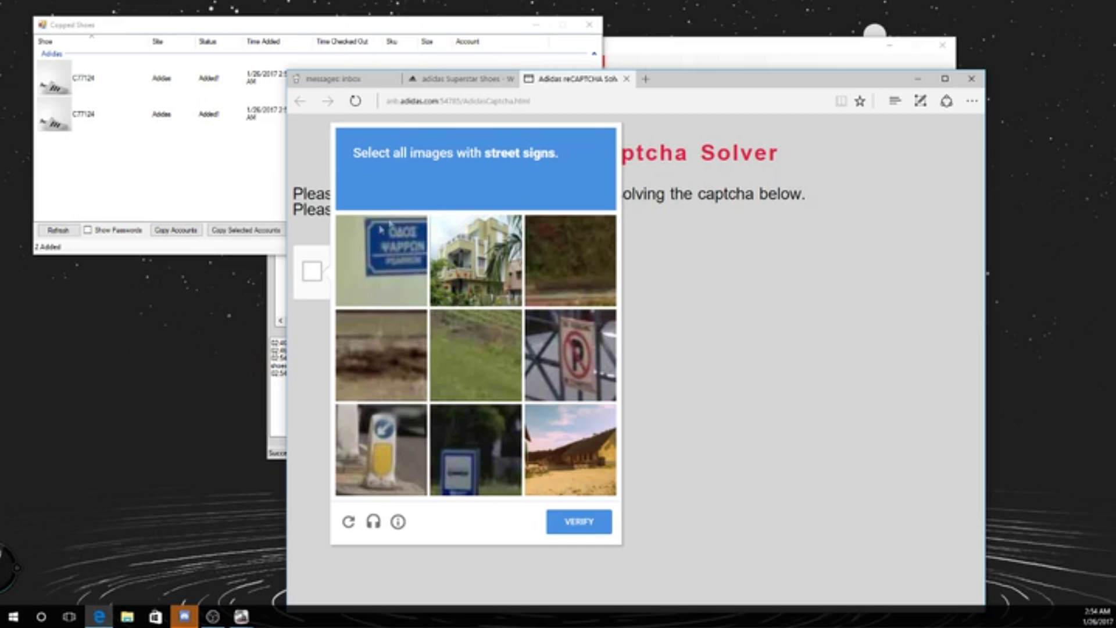
pyautogui.click(394, 251)
pyautogui.click(577, 361)
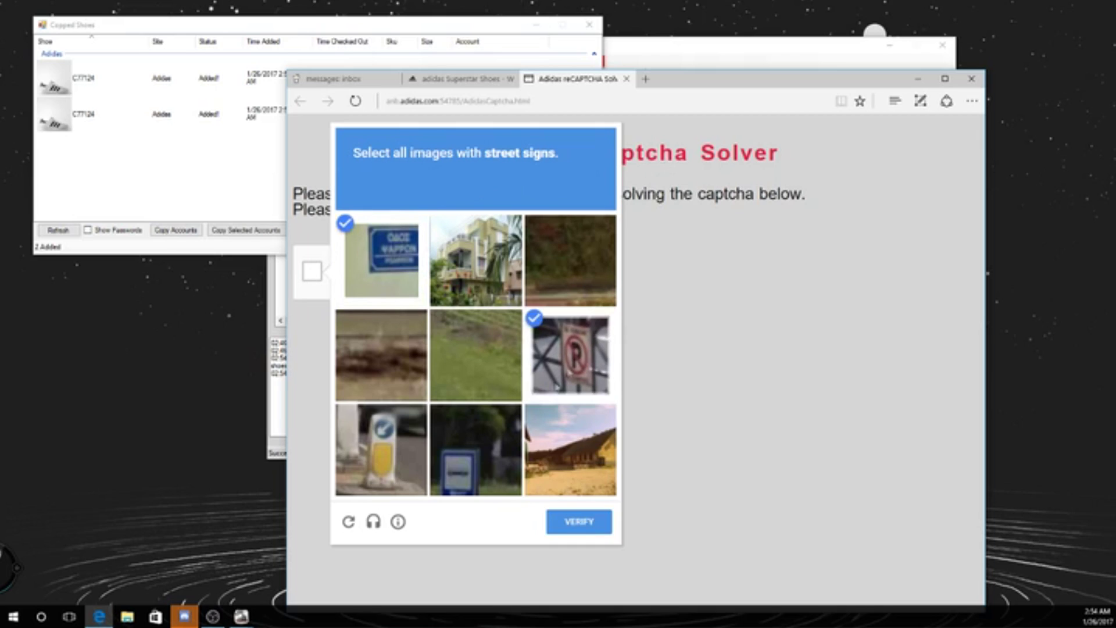
pyautogui.click(485, 457)
pyautogui.click(398, 463)
pyautogui.click(579, 521)
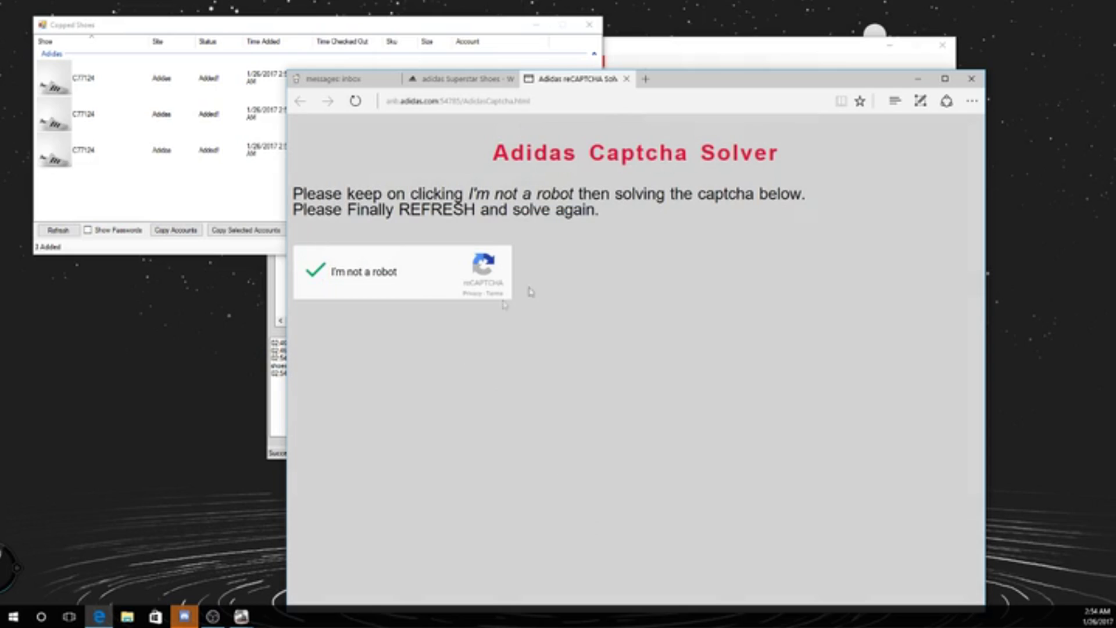
# Refresh the Adidas captcha solver page, close it and minimize the browser.
pyautogui.press('F5')
pyautogui.click(626, 80)
pyautogui.click(917, 79)
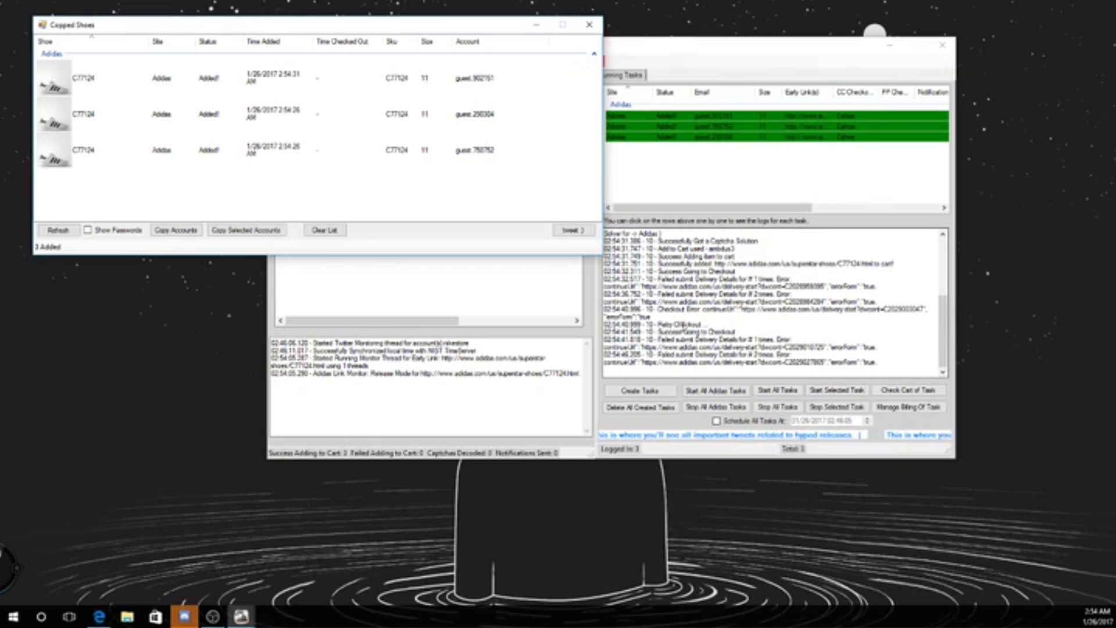
# Check the checkout log of the running tasks against the Copped Shoes list.
pyautogui.click(662, 356)
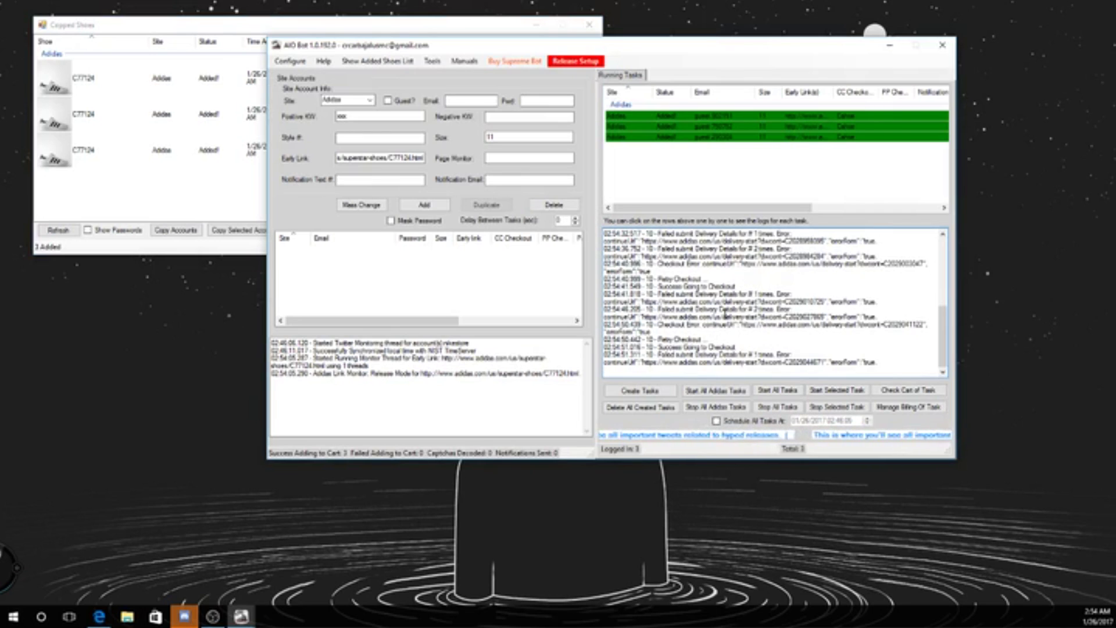
pyautogui.click(176, 201)
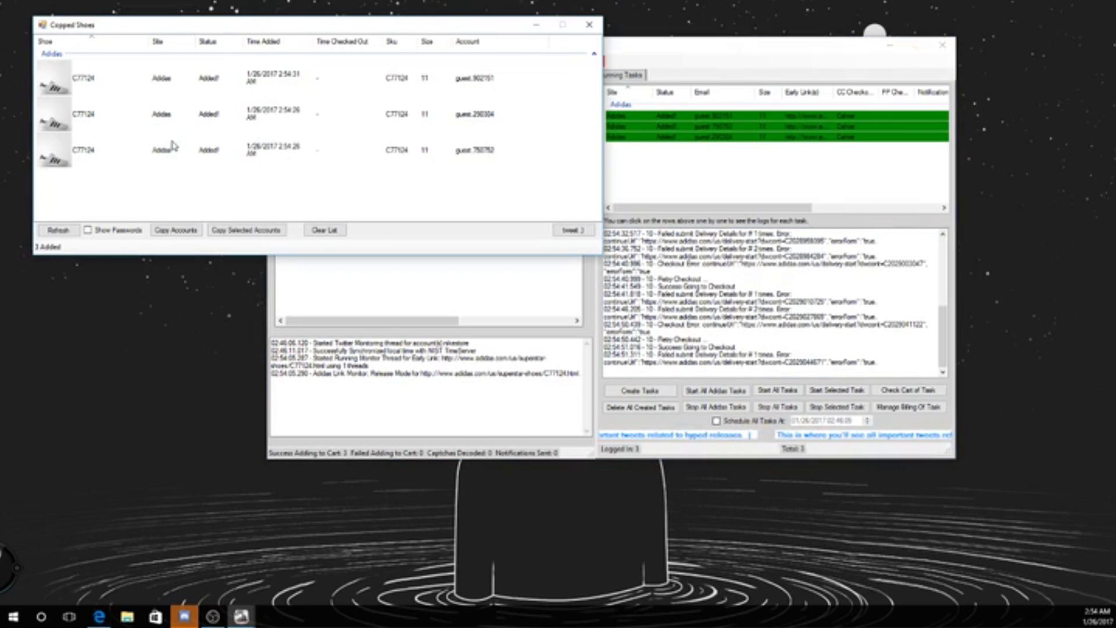
pyautogui.click(659, 226)
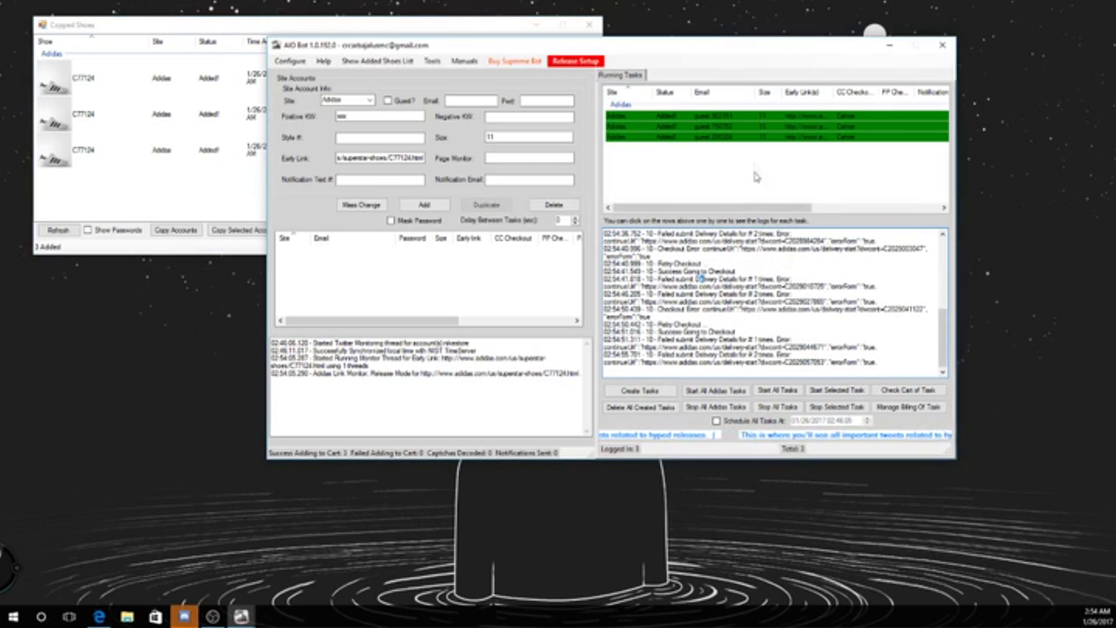
# Stop the three Adidas tasks and move the Copped Shoes window over the main bot window.
pyautogui.click(837, 407)
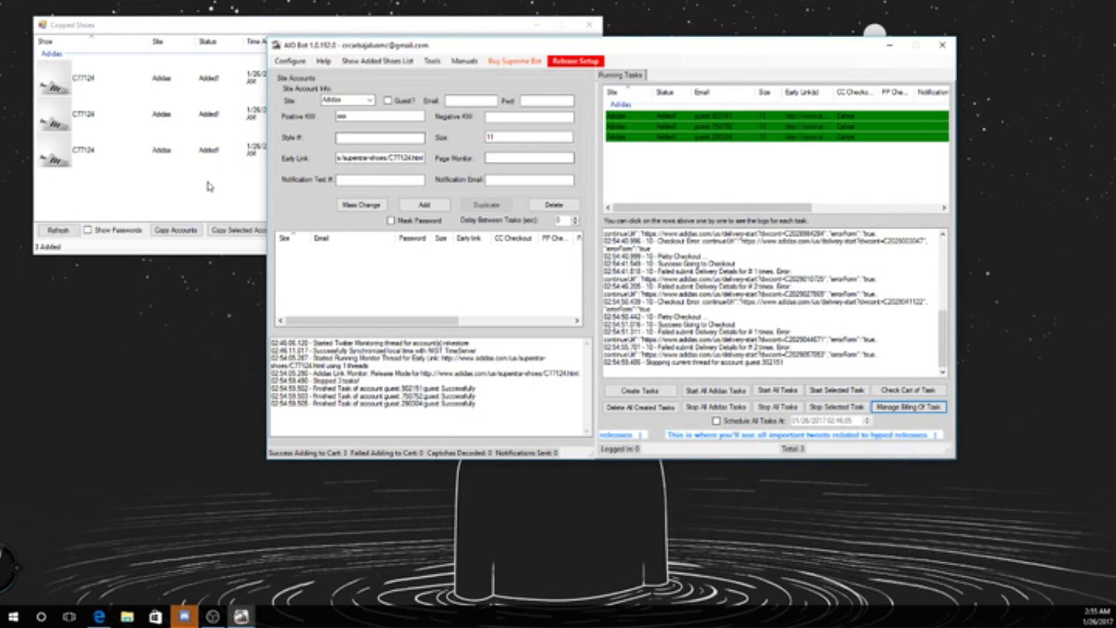
pyautogui.click(210, 186)
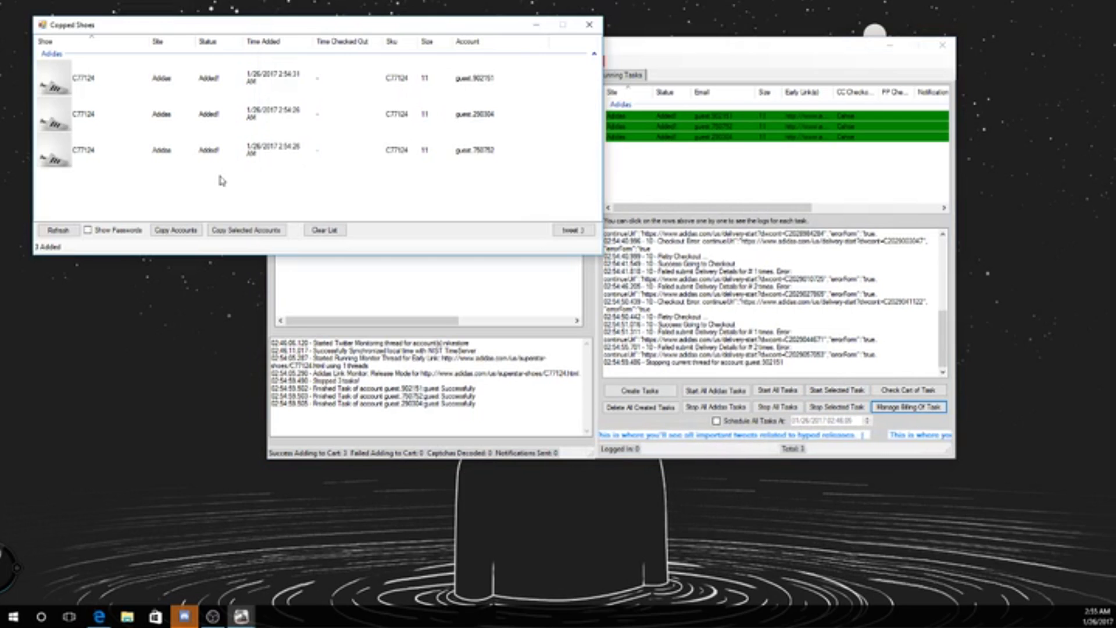
pyautogui.moveTo(453, 27); pyautogui.dragTo(515, 86)
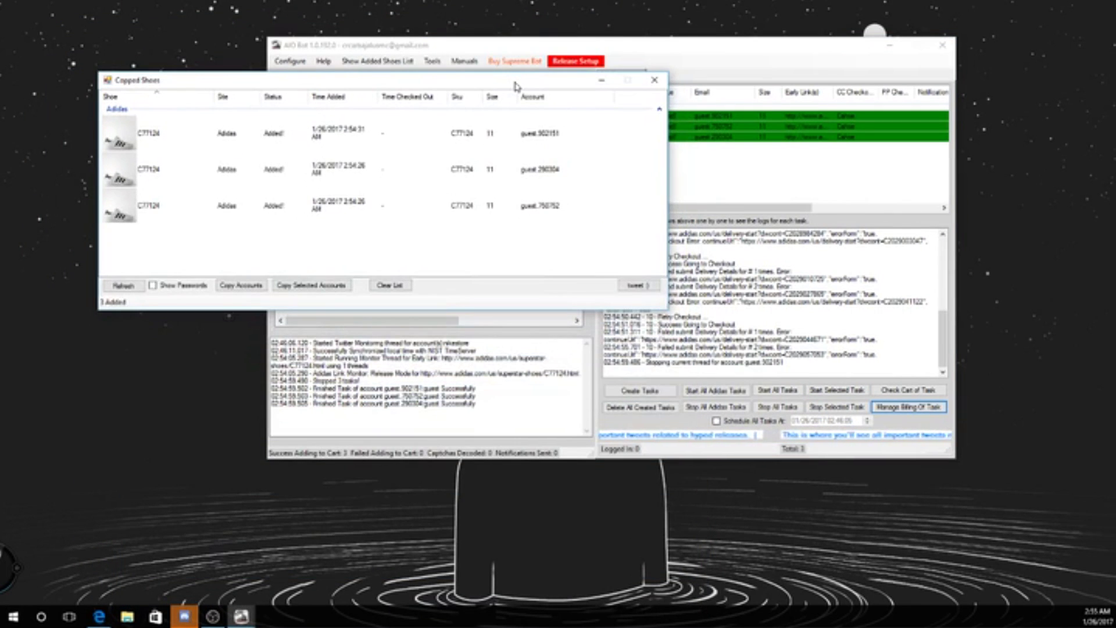